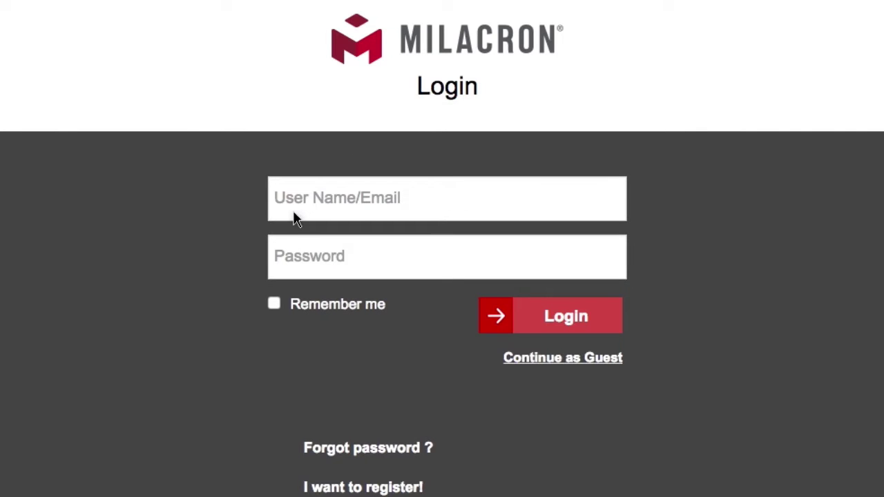
- Log in to the e-store with the account e-mail and password
click(371, 239)
click(280, 277)
text(••••••••)
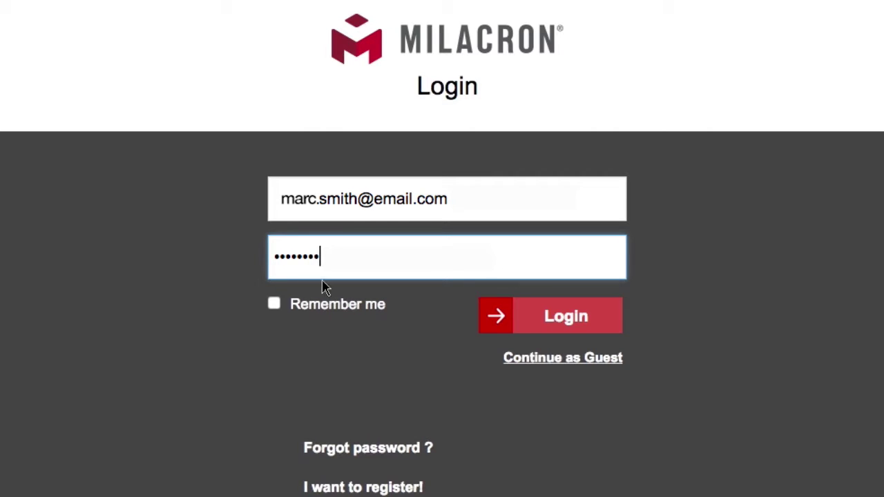
click(547, 315)
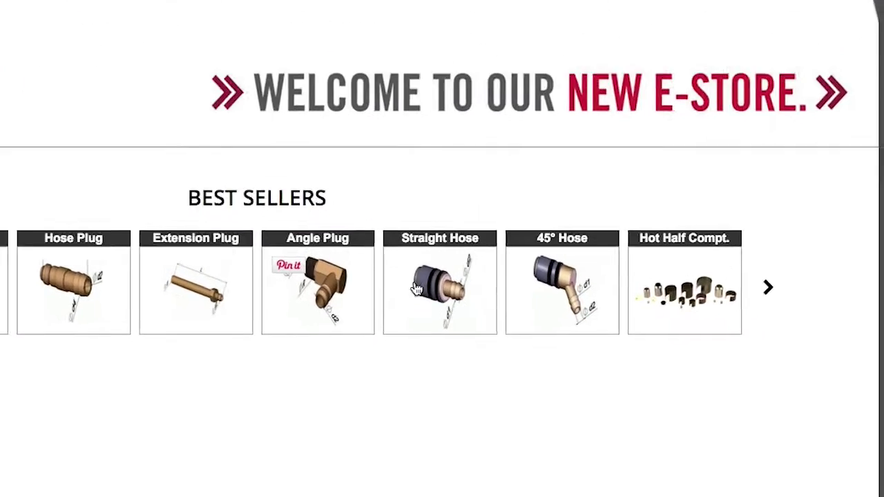
- Open Usersnap feedback, enter the contact e-mail, and pin a 'Have a question about' comment
click(766, 459)
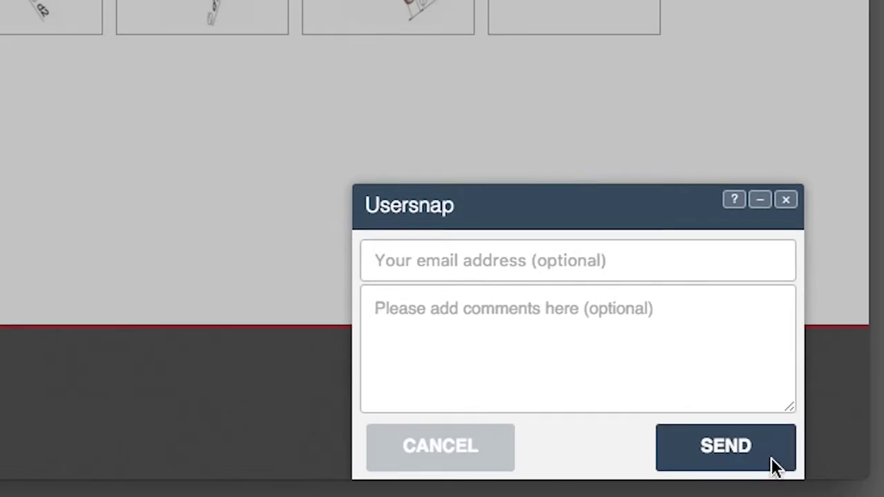
click(474, 261)
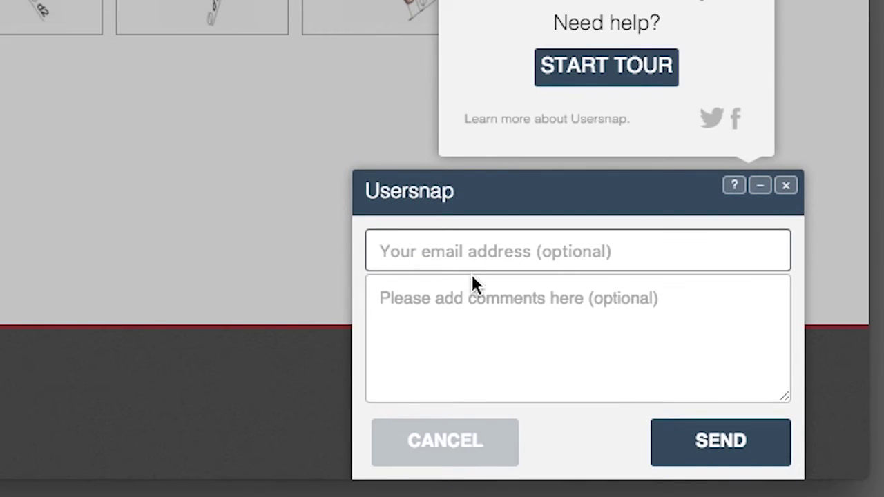
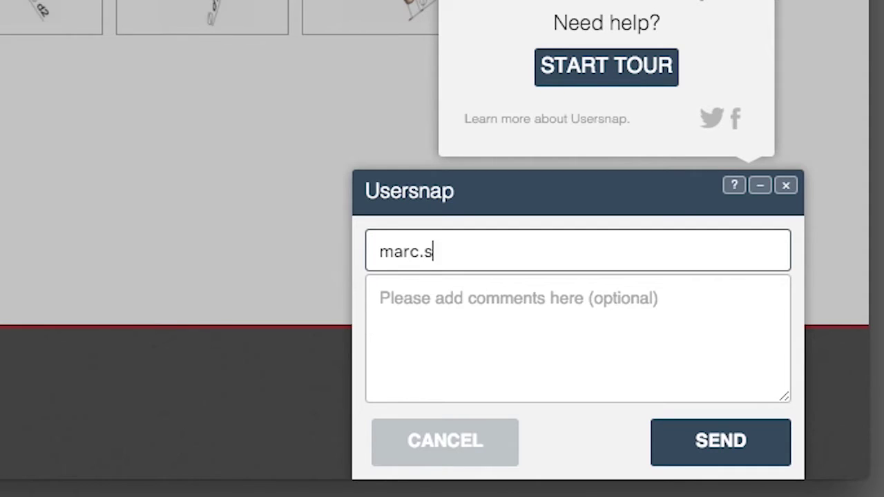
key(Tab)
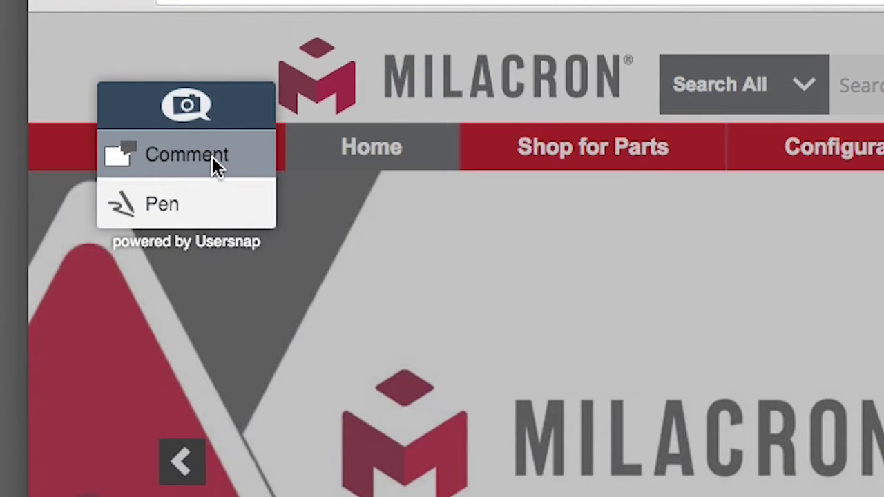
click(149, 140)
click(235, 174)
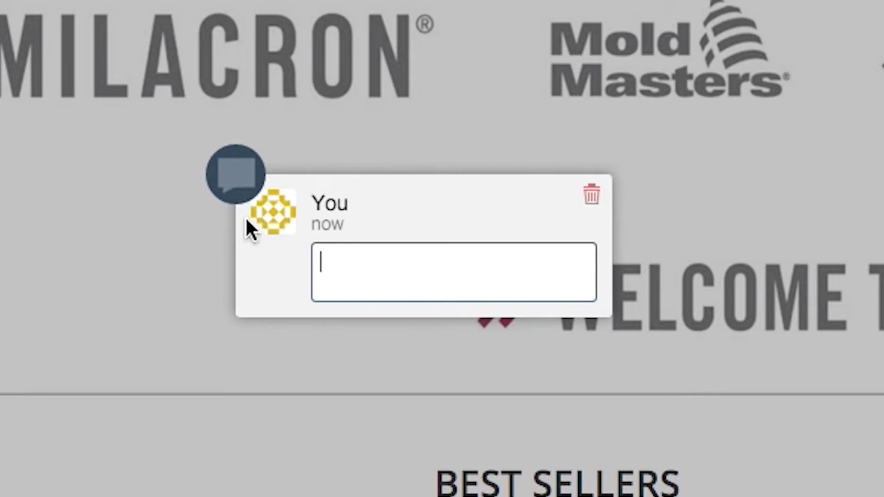
text(Have a question about)
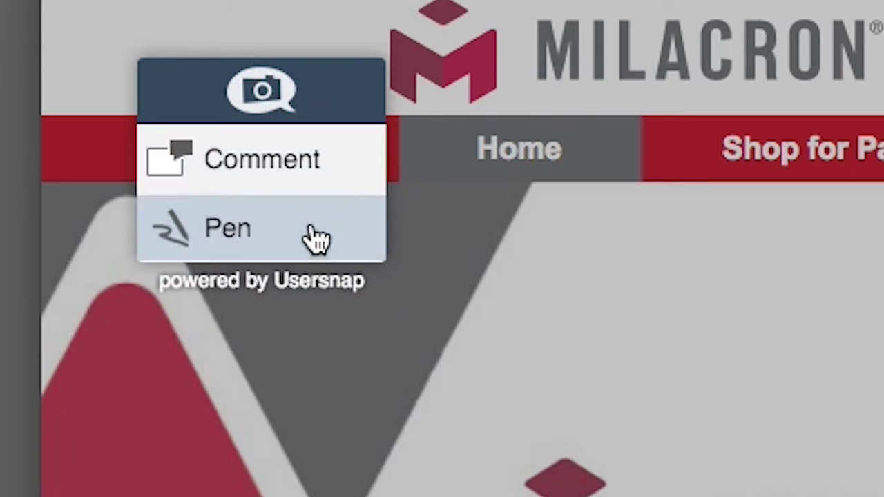
- Circle Shop for Parts in purple and Machines in green with a thick pen, then send
click(311, 239)
click(287, 304)
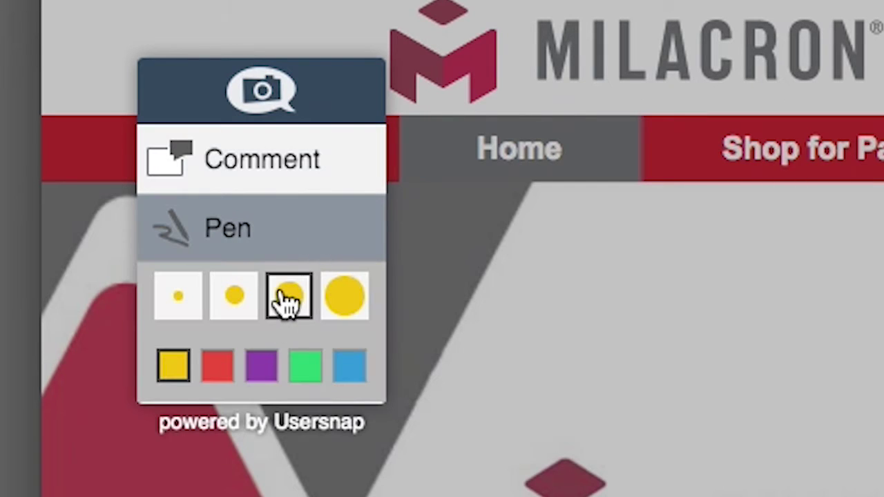
click(261, 366)
mouse_move(743, 84)
mouse_down()
mouse_move(883, 86)
mouse_move(862, 33)
mouse_up()
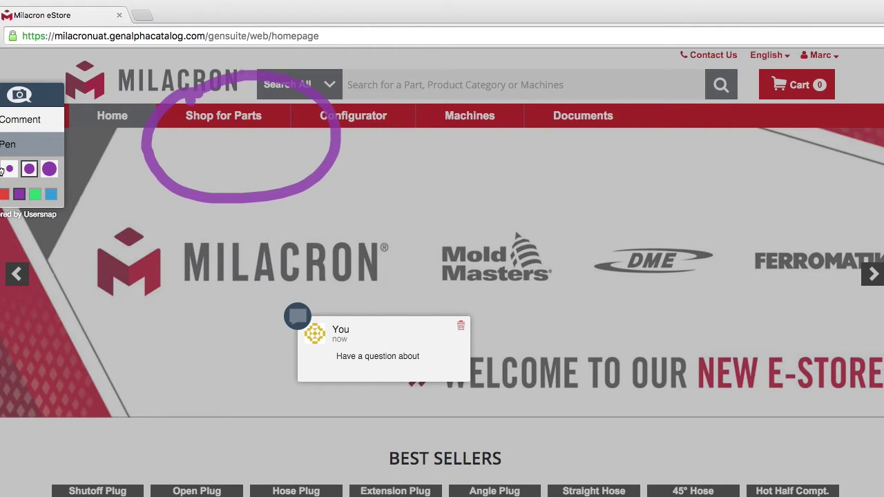
click(34, 194)
mouse_move(452, 87)
mouse_down()
mouse_move(422, 114)
mouse_move(437, 160)
mouse_up()
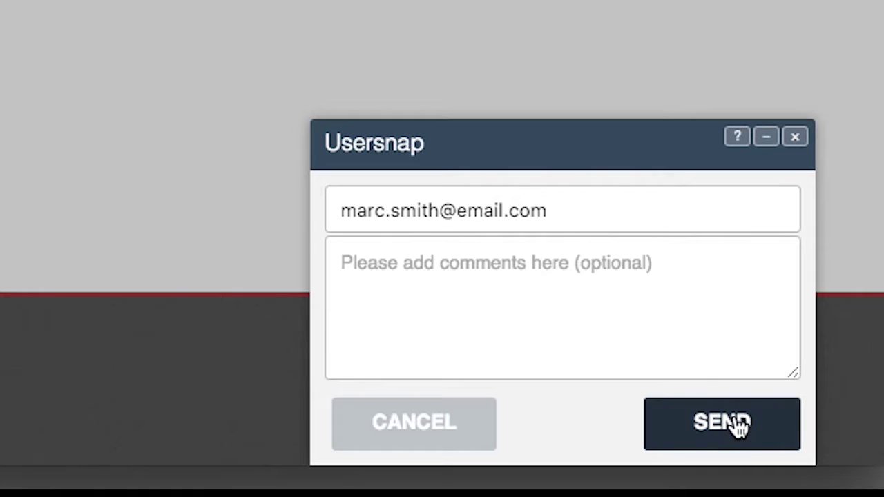
click(740, 427)
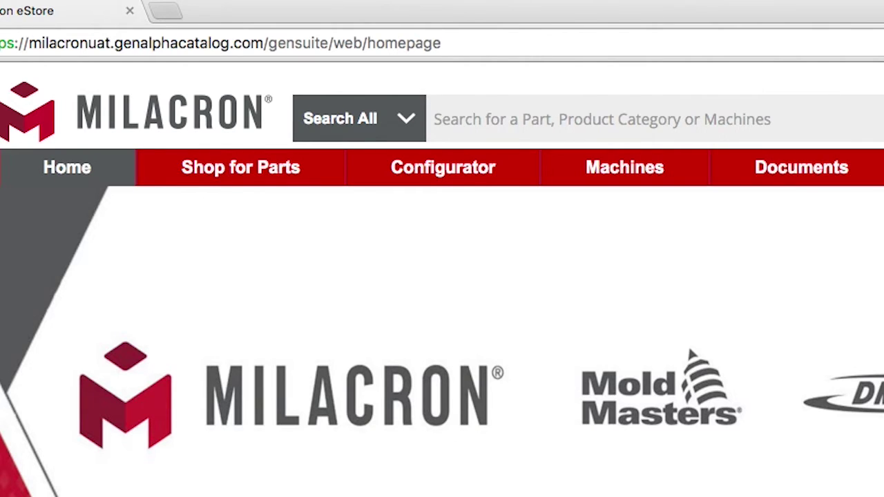
- Enter a number, then check the language dropdown and account menu before dismissing them
text(10006997)
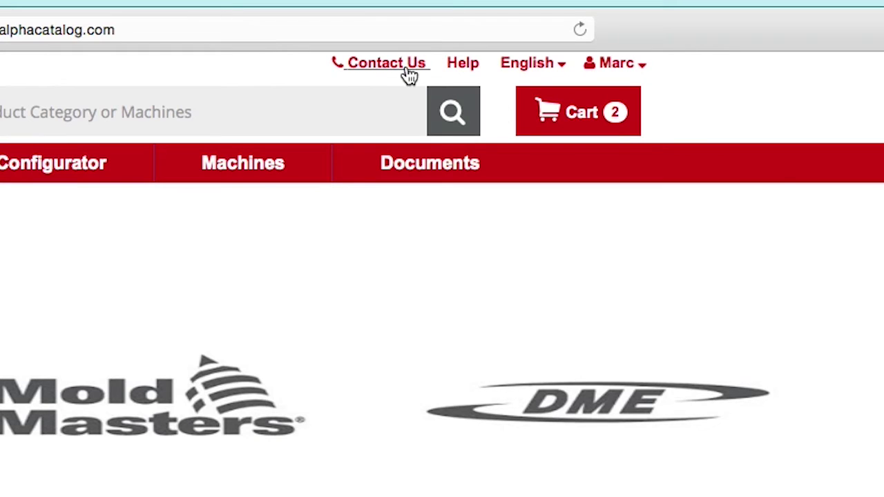
click(543, 66)
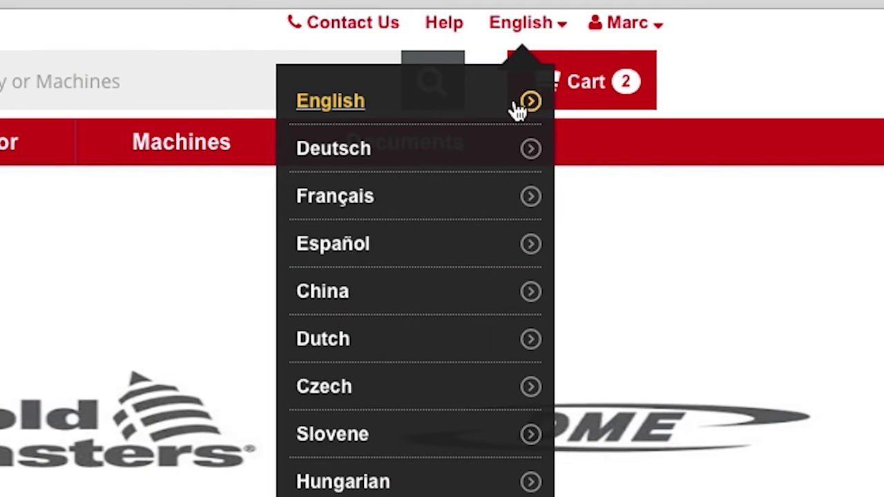
click(660, 38)
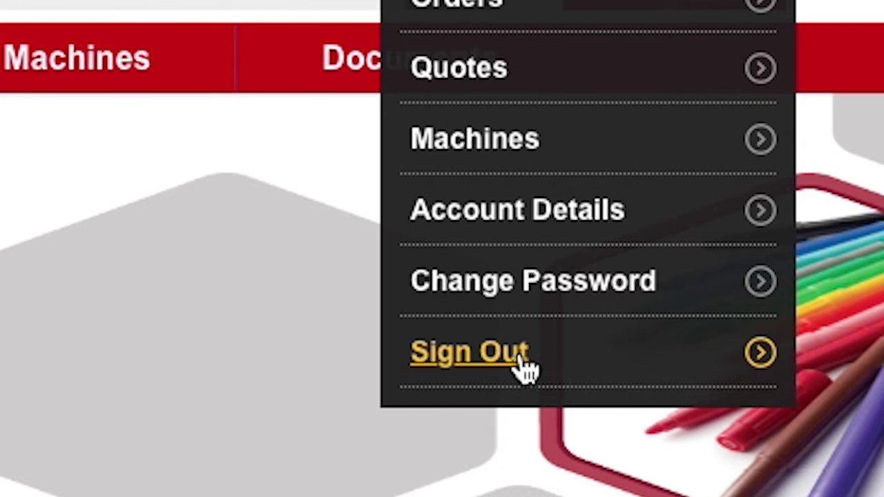
click(583, 467)
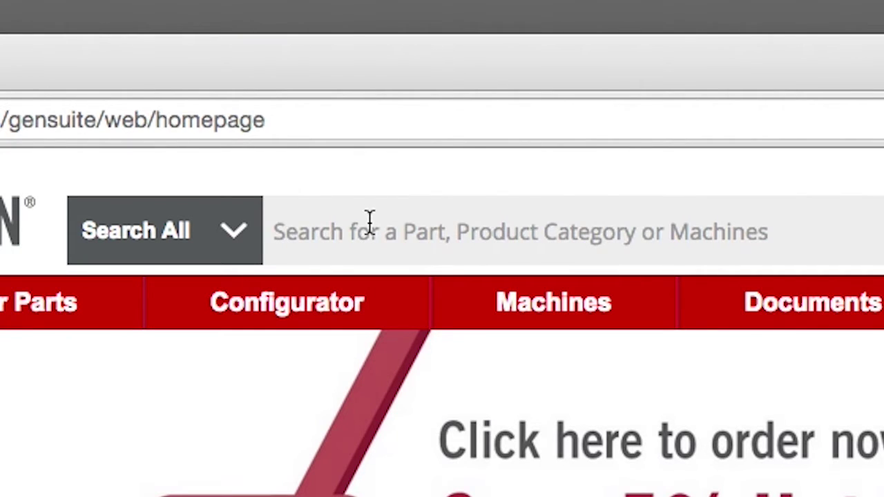
- Search 'melt dis', choose Melt Disk /Melt Cube, browse result tabs, and open item CLAMP16-1
text(melt dis)
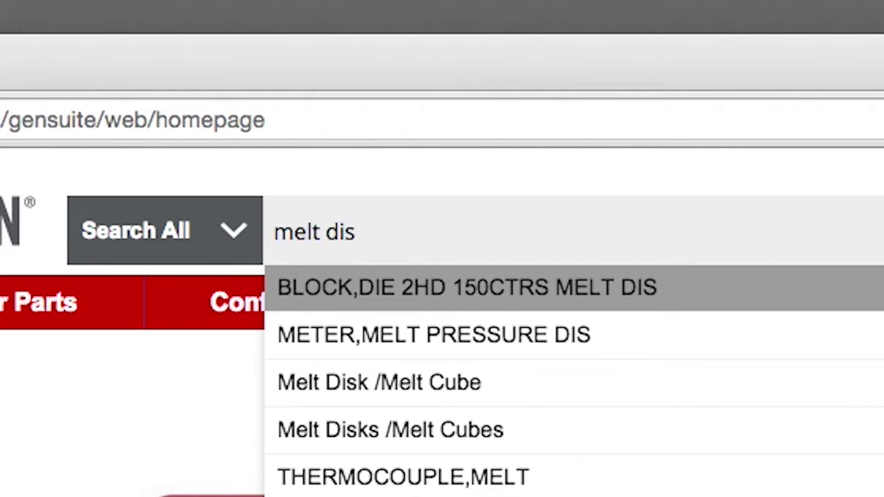
click(417, 385)
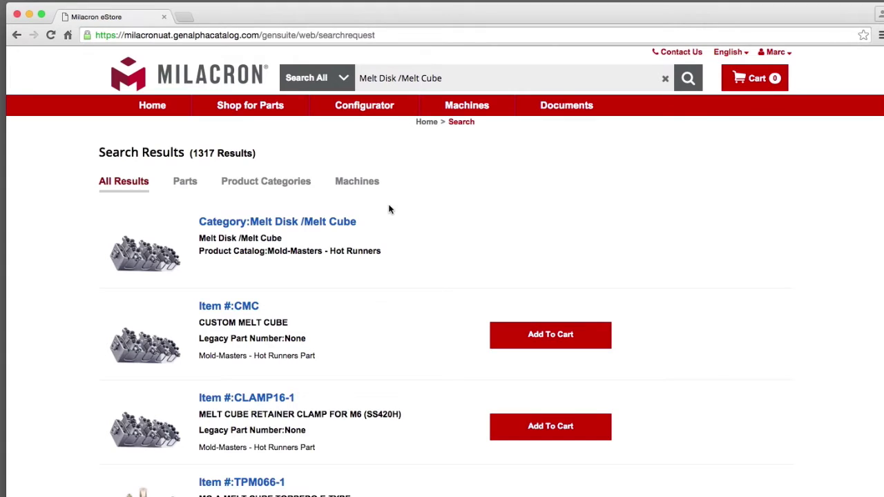
click(266, 181)
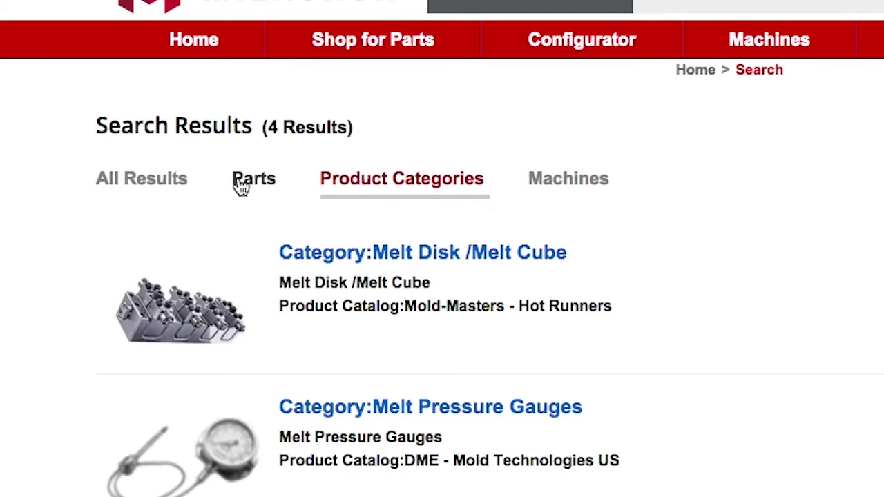
click(546, 189)
click(163, 185)
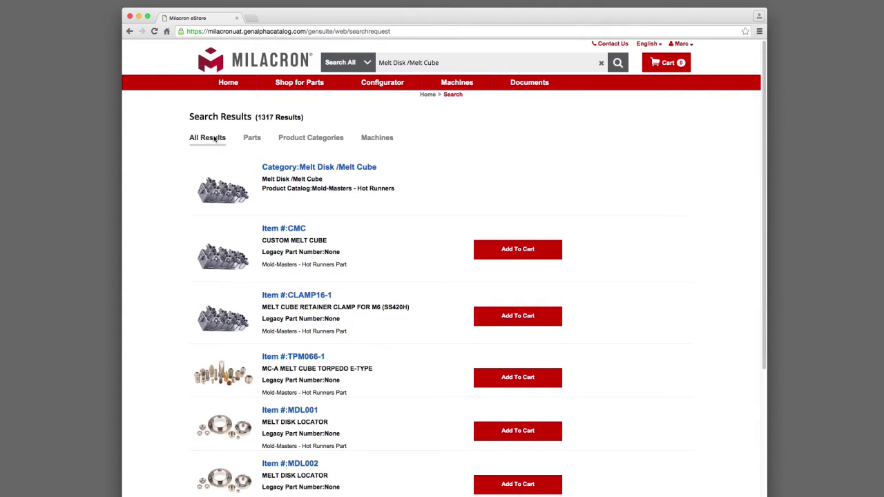
click(215, 138)
click(225, 315)
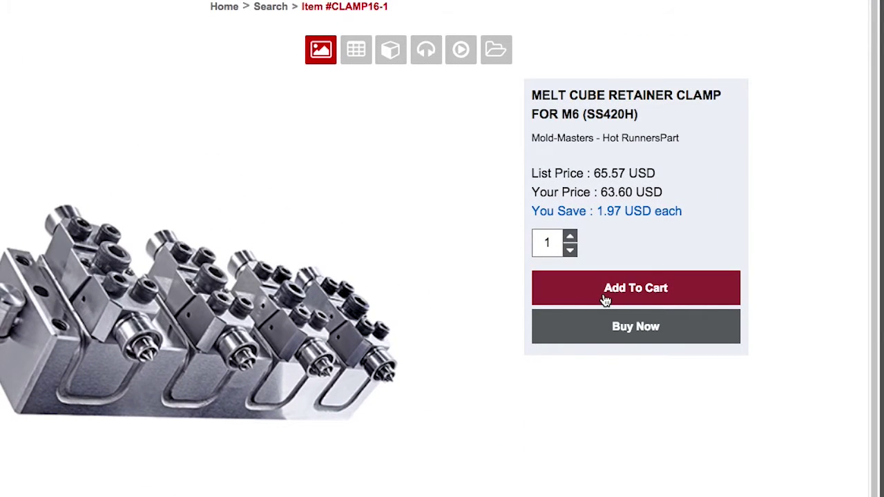
- Add one CLAMP16-1 retainer clamp to the cart and go back Home
click(605, 301)
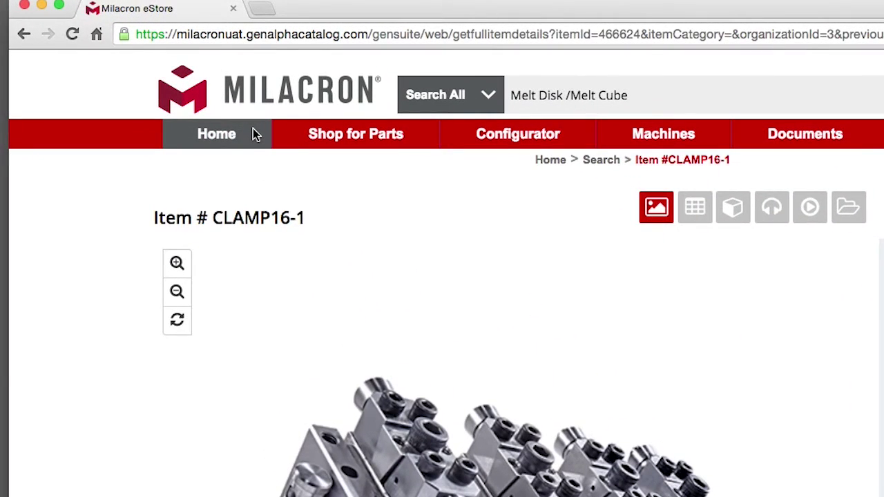
click(253, 132)
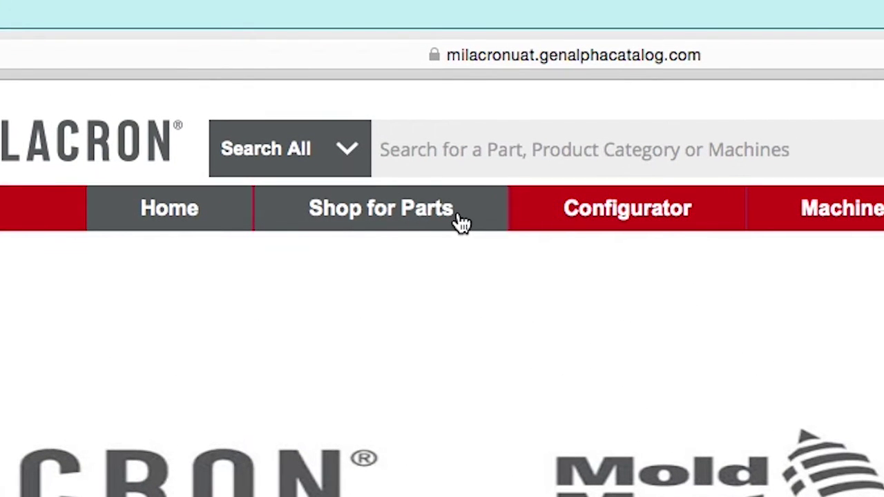
- Browse Mold-Masters Hot Runners > Actuator Components > Hyd. & Piston and open item ALEXT007
click(462, 223)
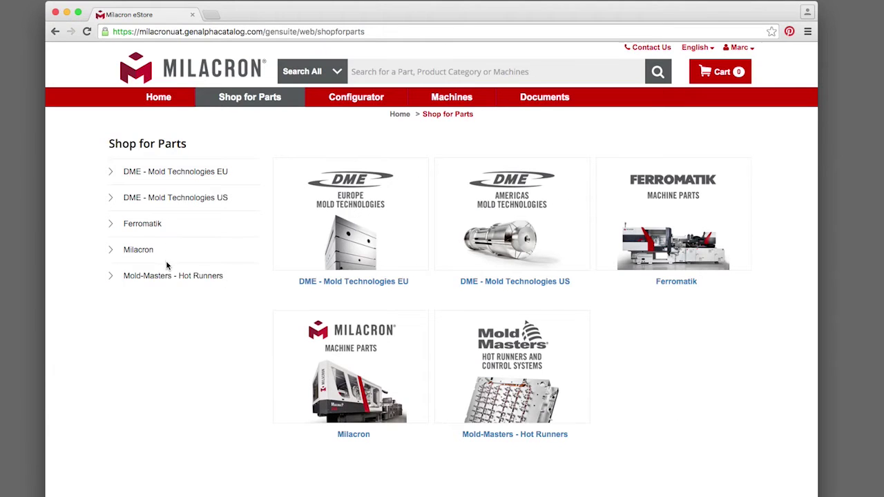
click(153, 277)
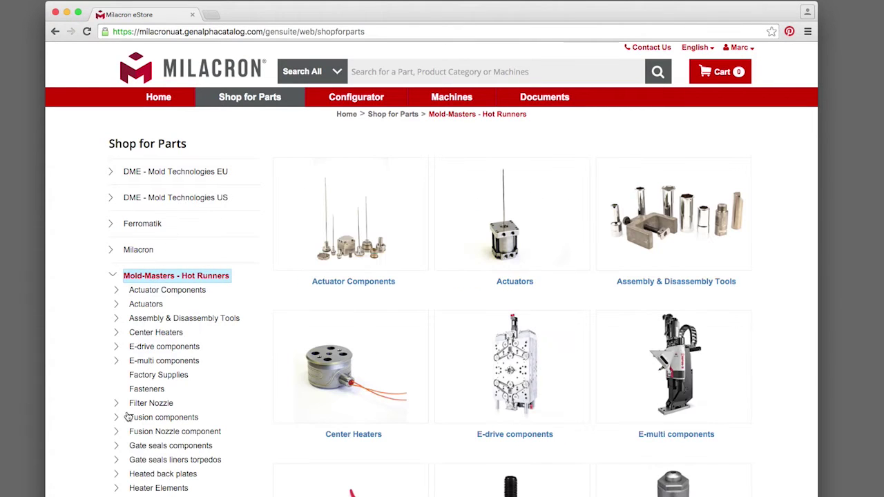
click(368, 242)
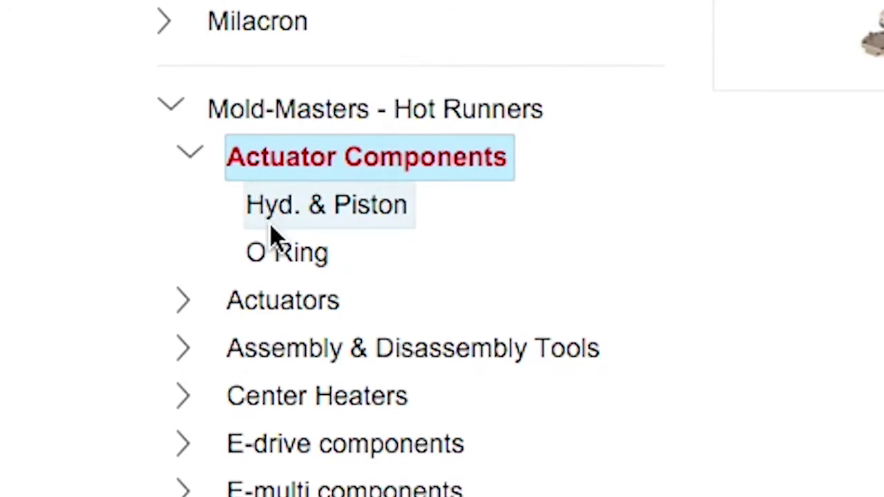
click(288, 211)
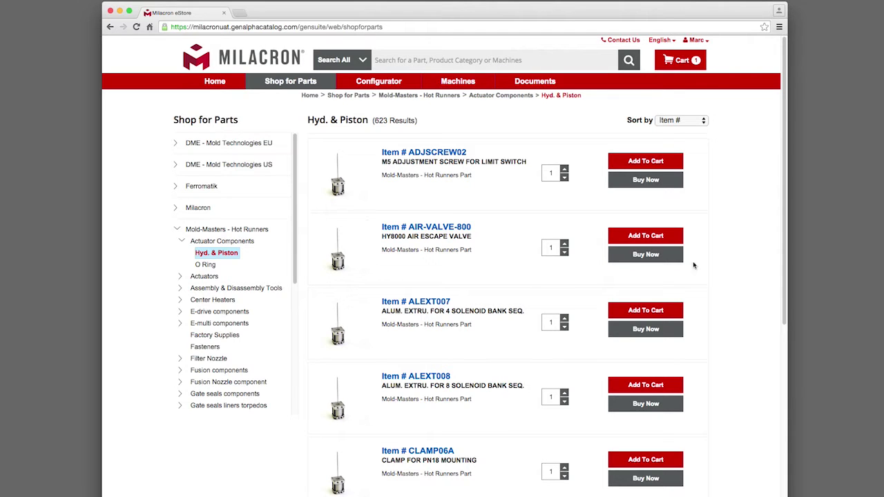
scroll(754, 266, down, 6)
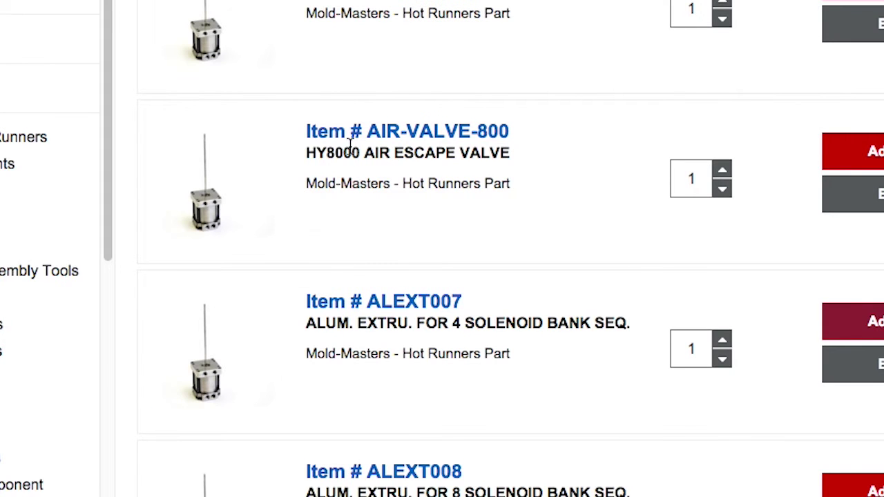
click(355, 304)
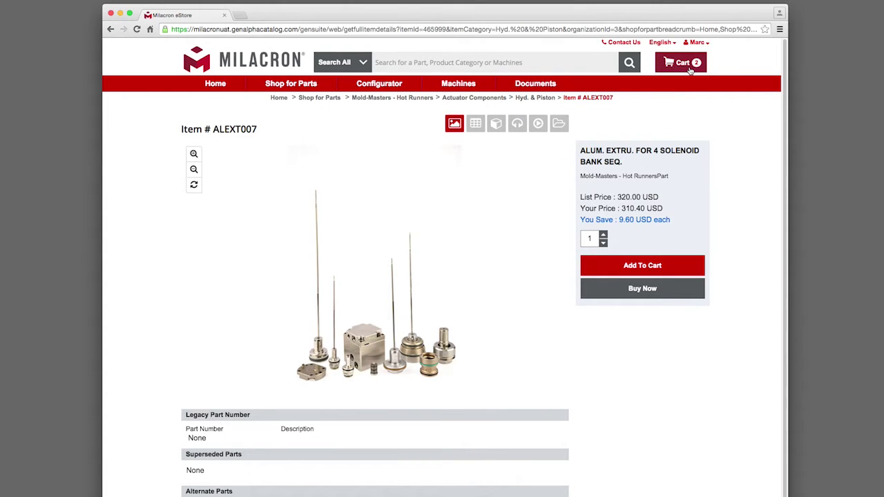
- Open the shopping cart and place an order for its two items
click(680, 63)
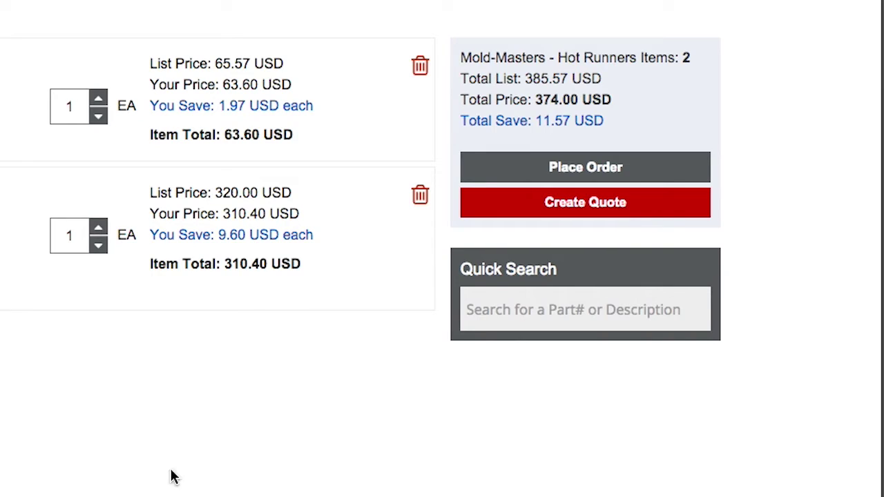
click(680, 173)
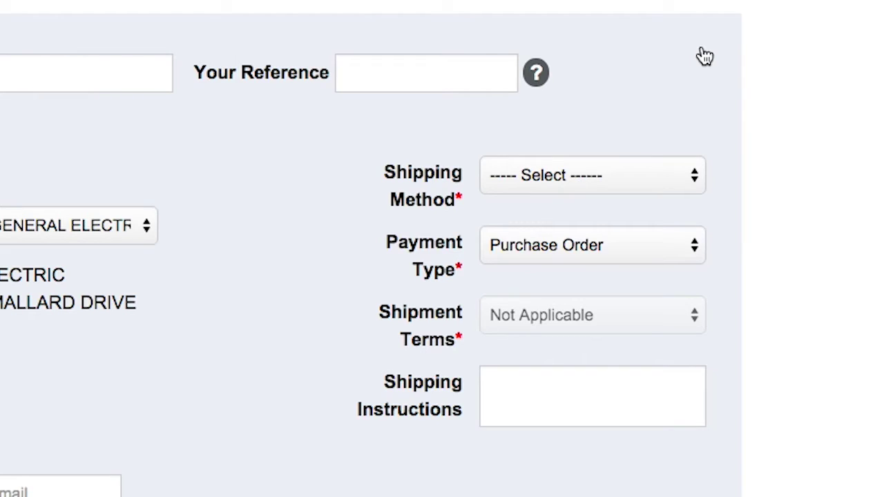
- Add 'Please notify when shipped', the contact's name and e-mail, and comment 'Need to get by 12/1'
click(593, 396)
text(Please notify when sh)
text(ipped)
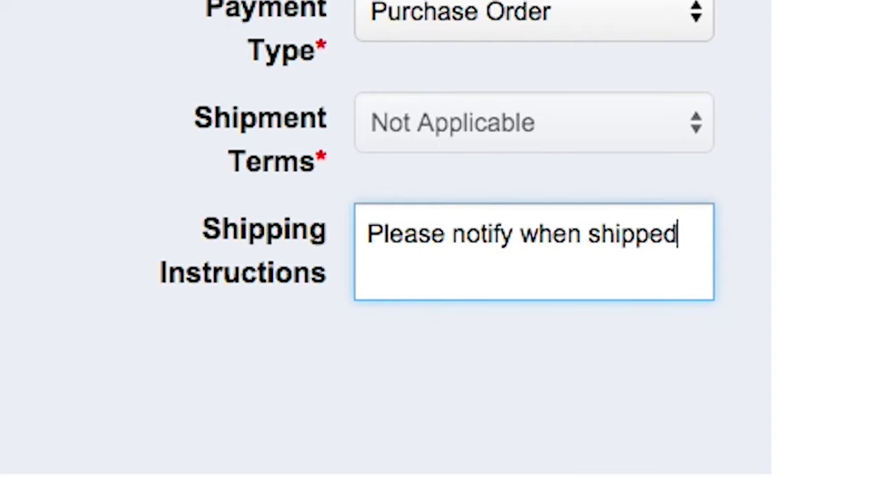
click(245, 373)
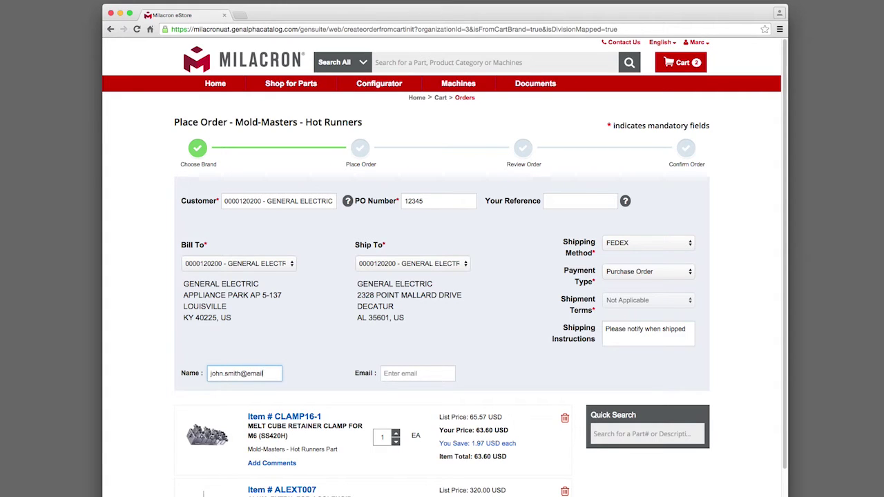
click(417, 374)
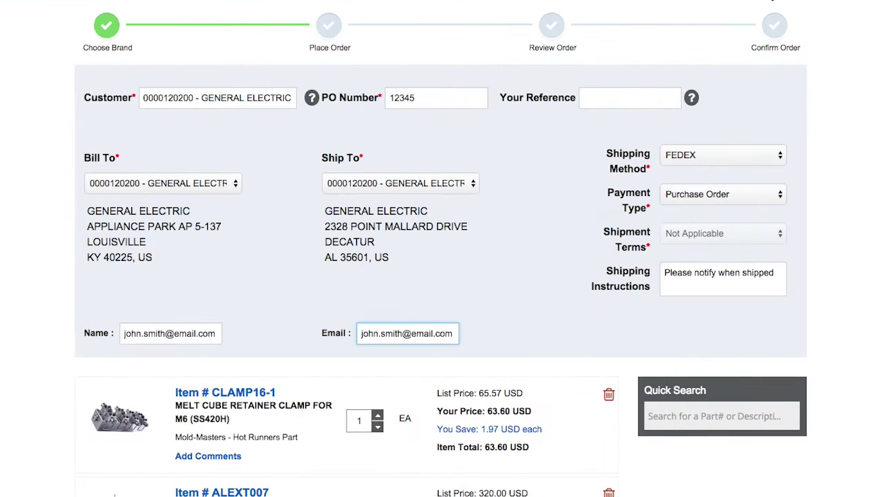
scroll(875, 154, down, 5)
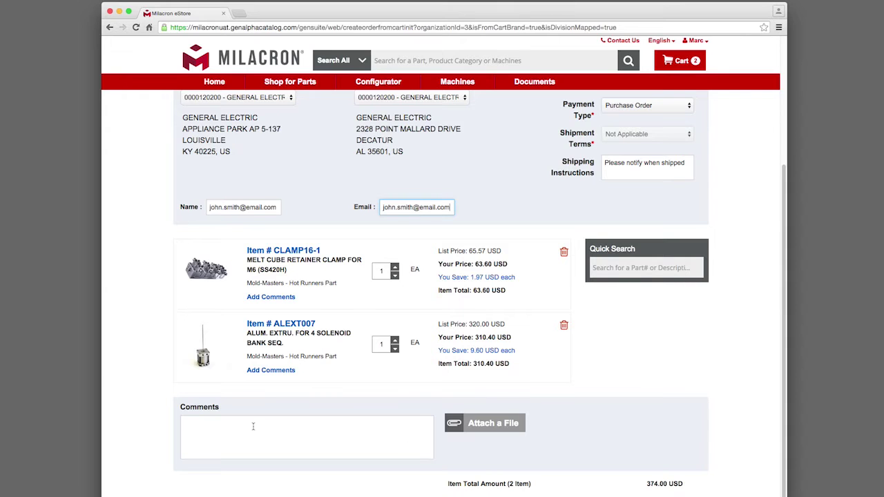
click(253, 426)
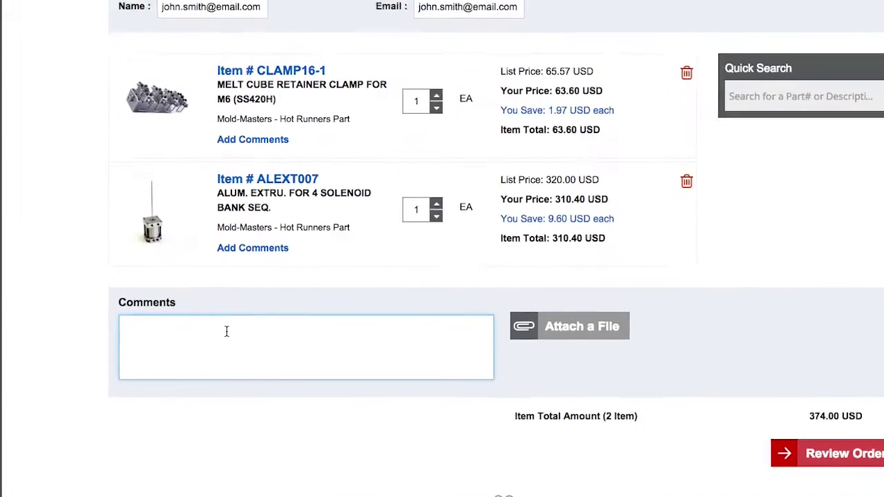
text(Need to get by 12/)
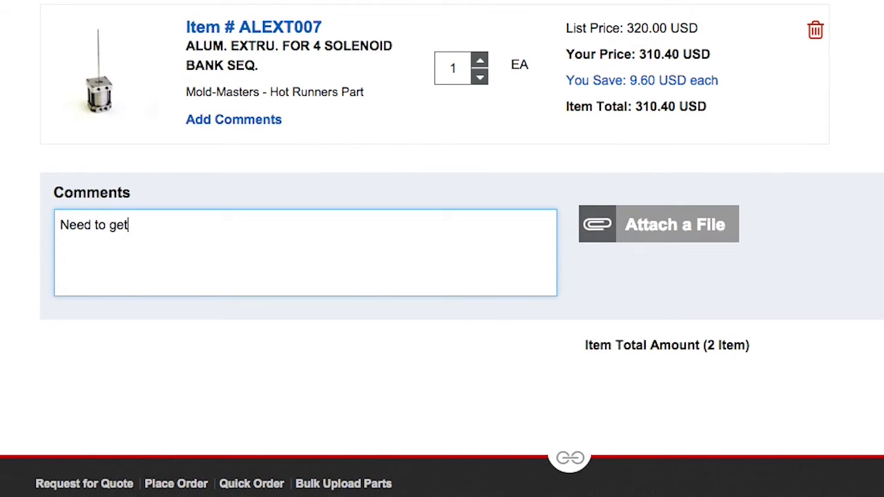
text(1)
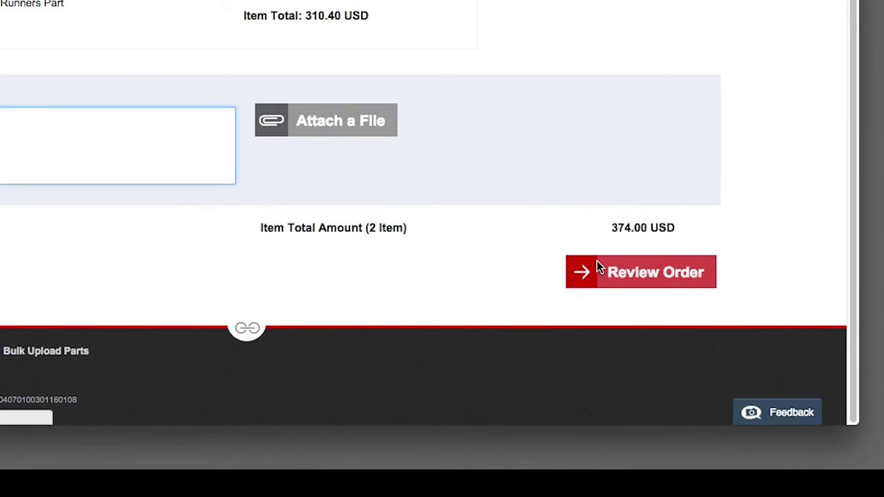
- Review the order down to its total and confirm it
click(638, 383)
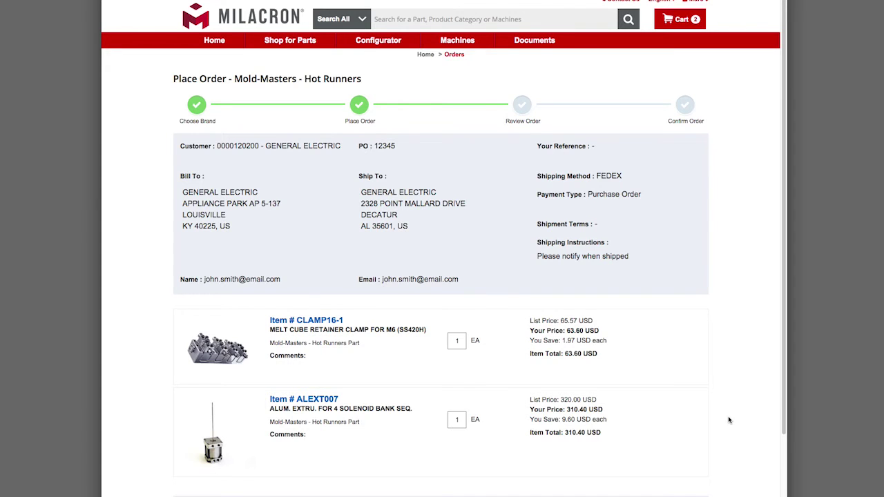
scroll(728, 419, down, 5)
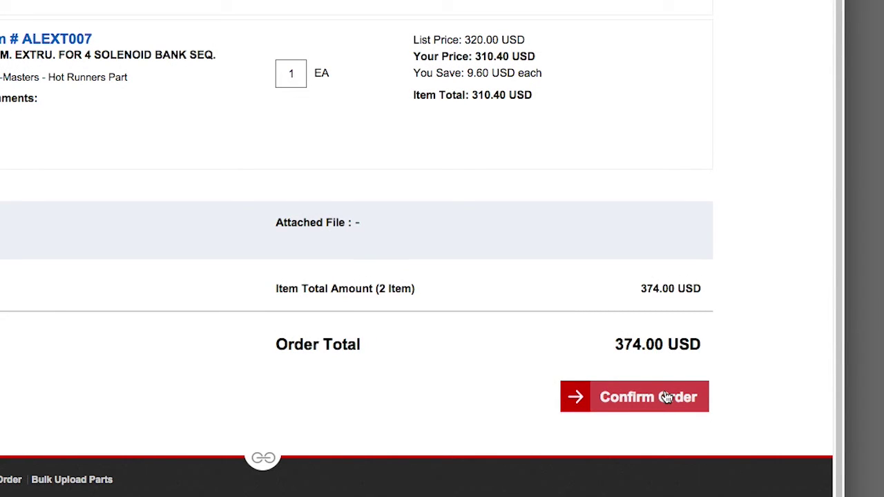
click(667, 397)
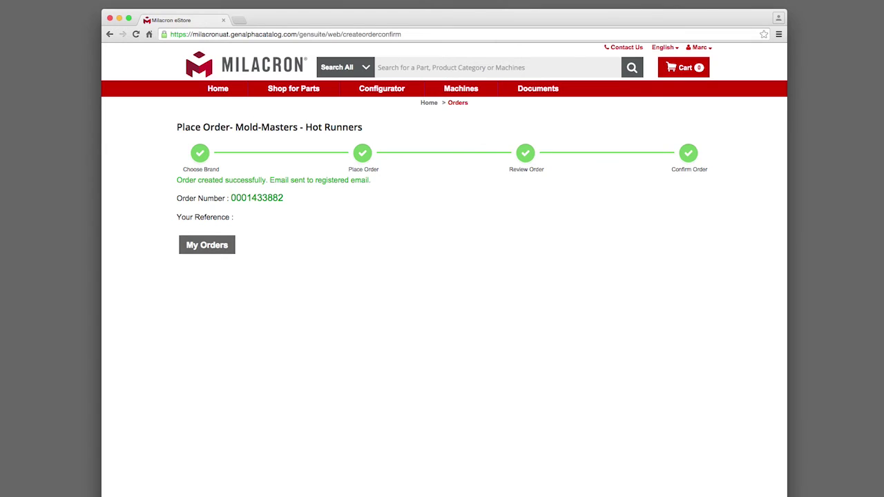
- Select the new order number, re-enter the contact e-mail, and open My Orders
drag(298, 199, 151, 186)
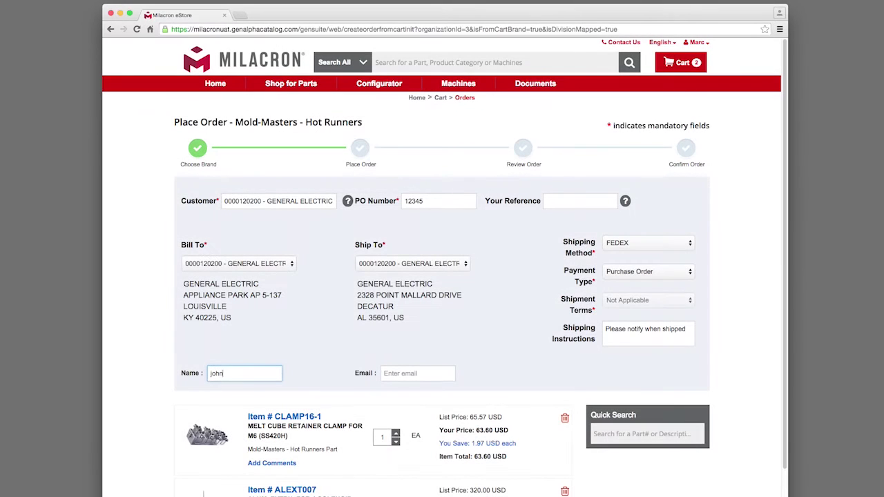
click(418, 373)
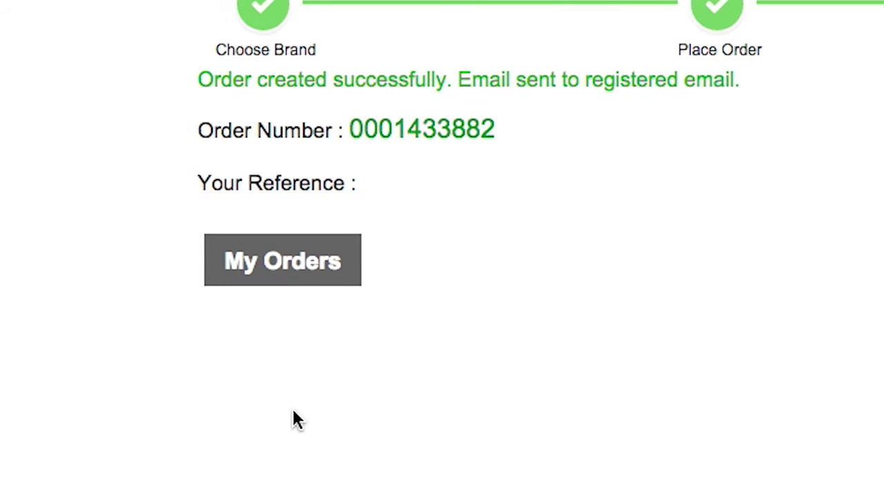
click(291, 275)
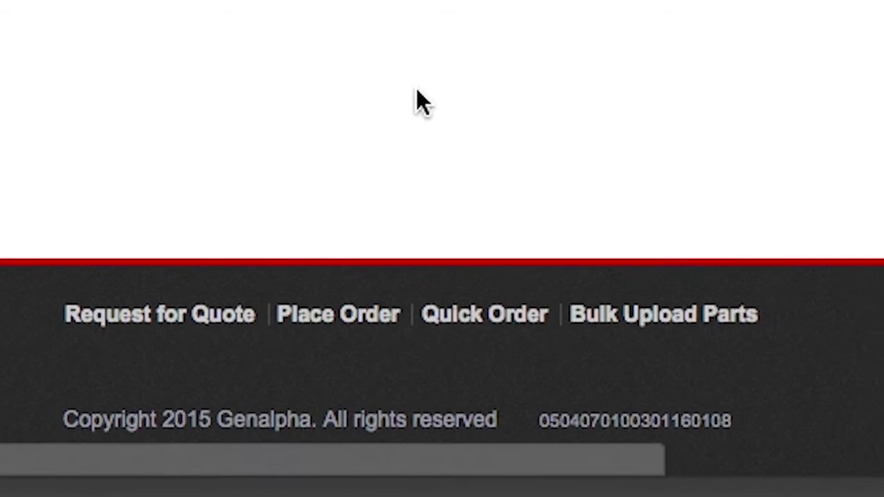
- Add Ferromatik valve 10006997, quantity 1, to the Quick Order list
click(469, 322)
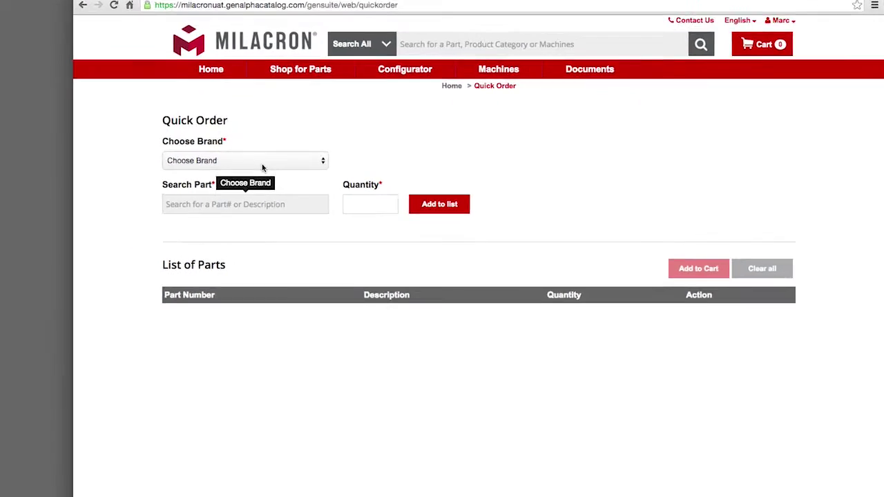
click(262, 164)
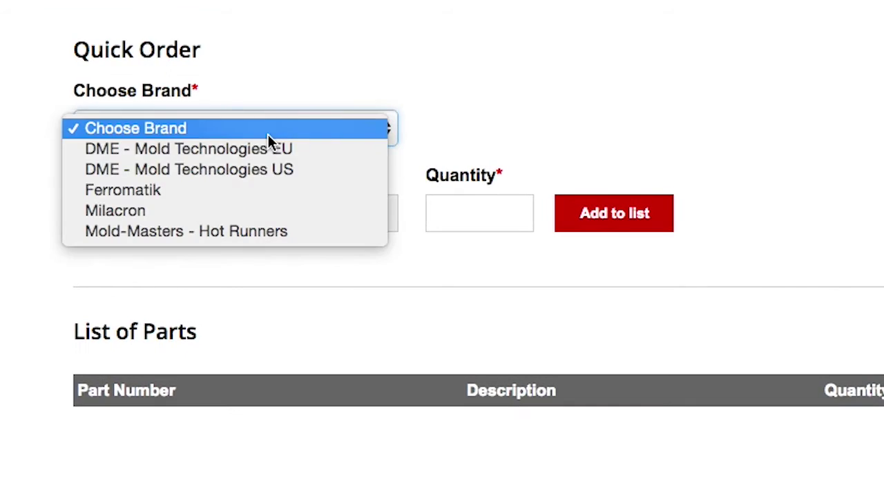
click(233, 192)
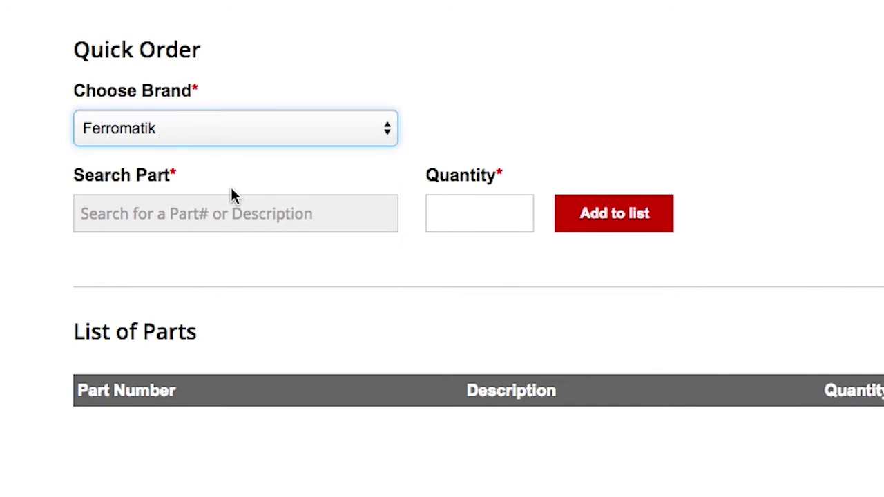
click(156, 210)
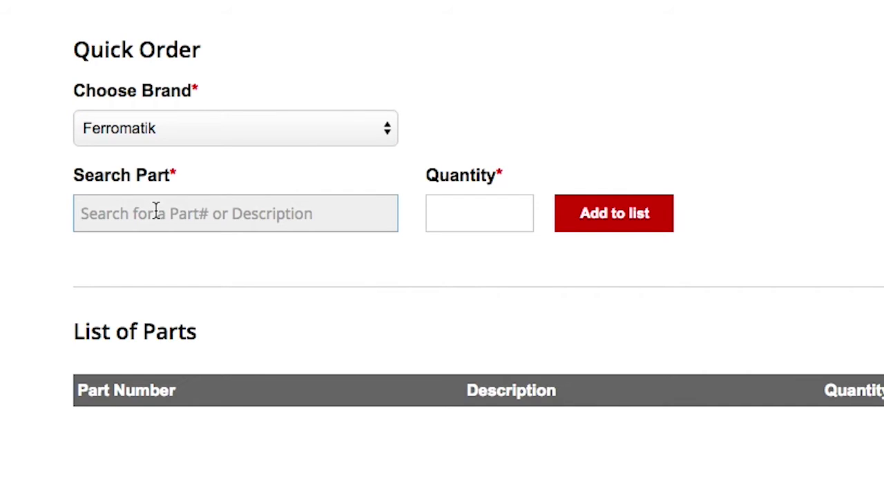
text(1000)
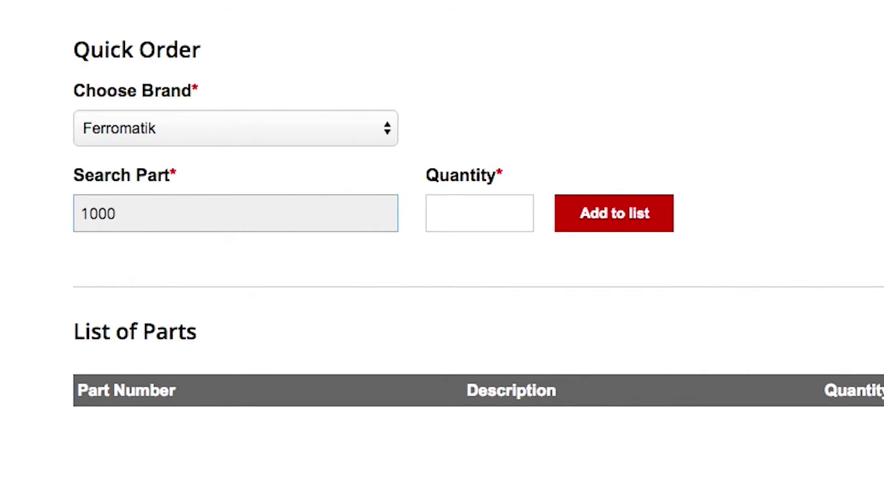
text(6997)
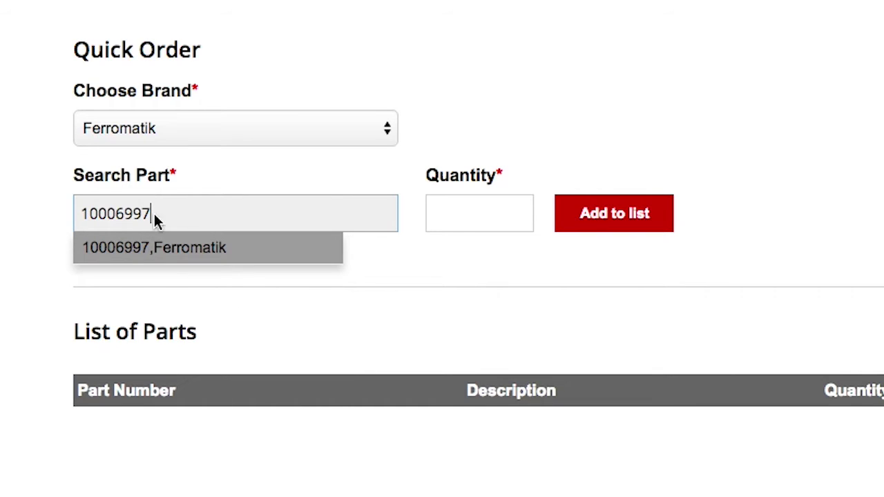
click(170, 253)
click(504, 217)
text(1)
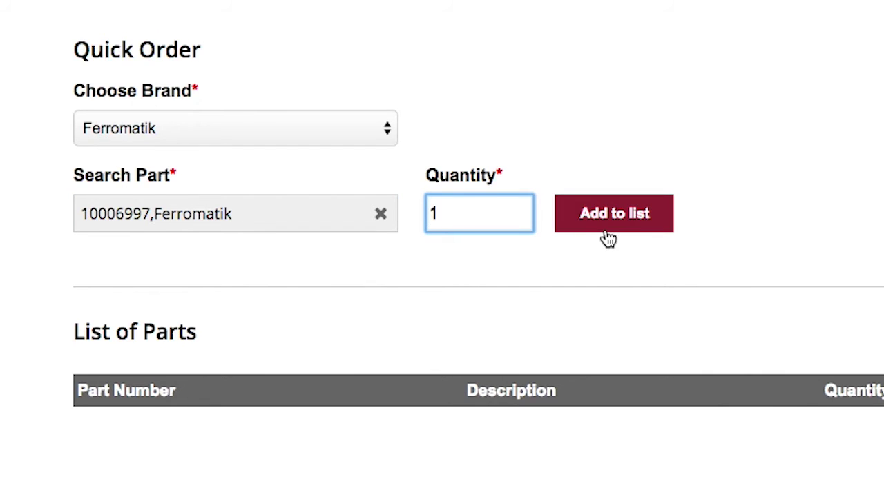
click(604, 228)
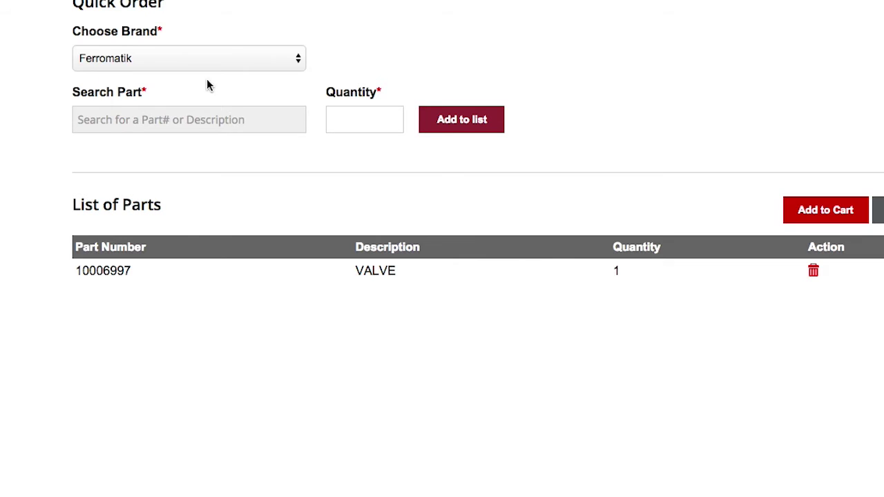
- Add two DME - Mold Technologies US A125AL parts to the list and move everything into the cart
click(180, 61)
click(123, 49)
click(188, 119)
text(A125AL)
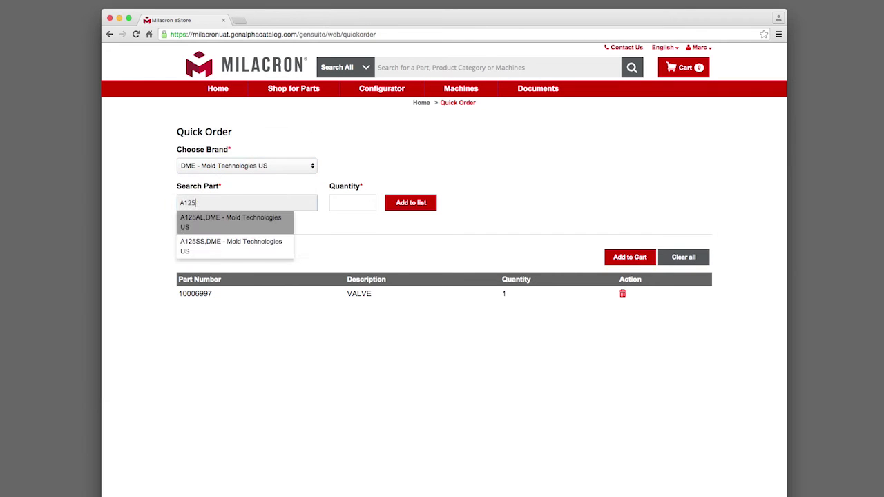
click(237, 220)
text(2)
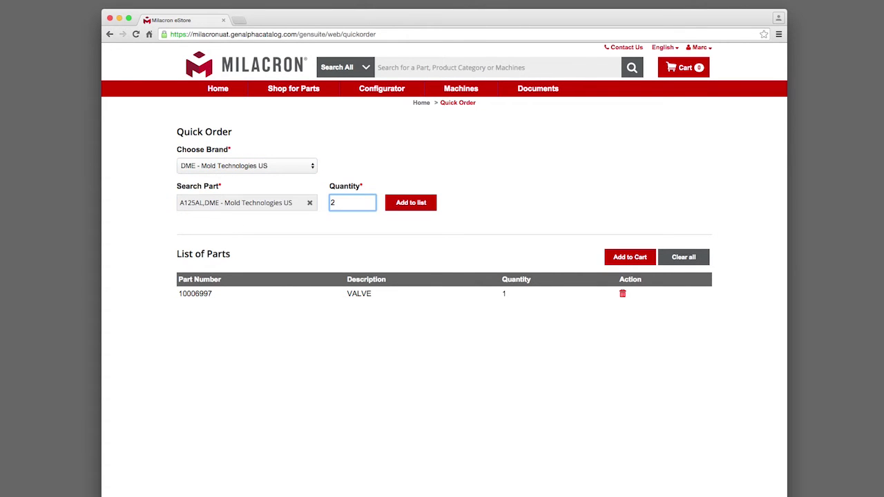
click(412, 203)
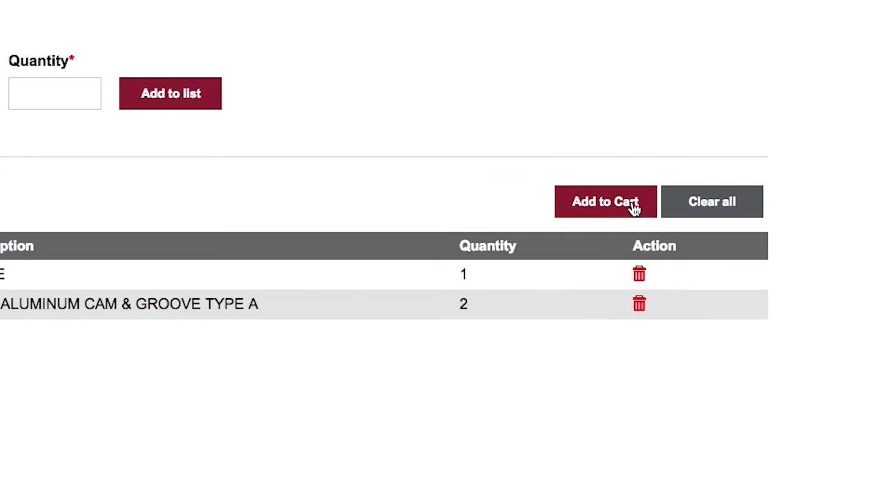
click(635, 210)
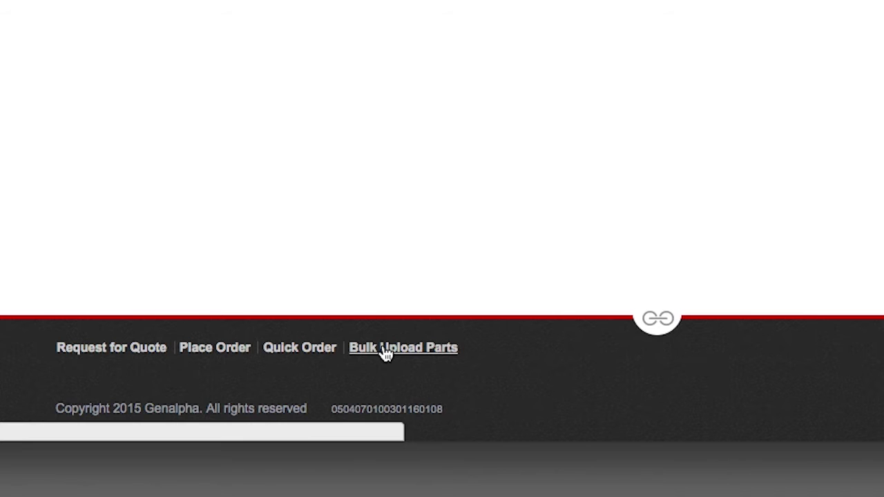
click(385, 353)
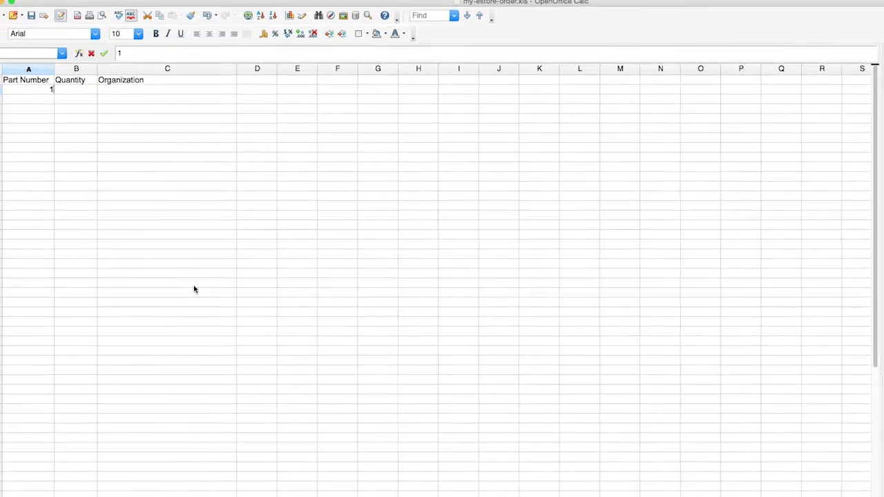
- Fill row 2 with part 10000882, quantity 1, organization Milacron
text(10000882)
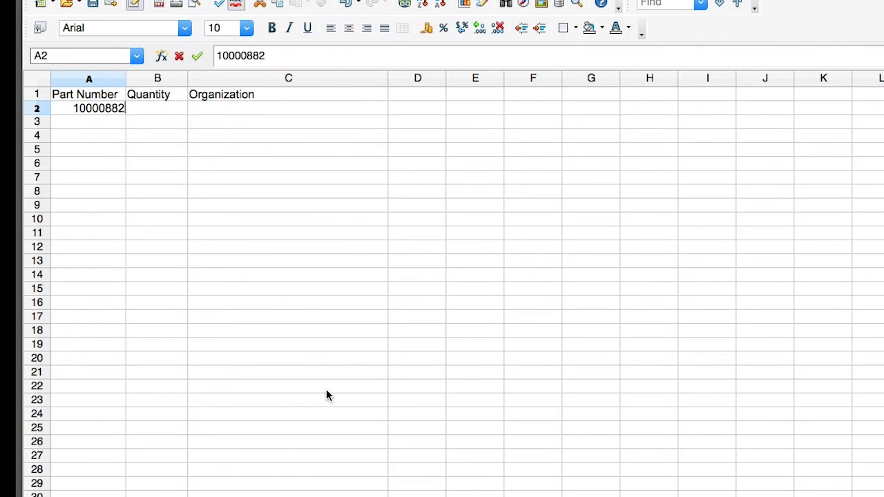
key(Tab)
text(1)
key(Tab)
click(393, 108)
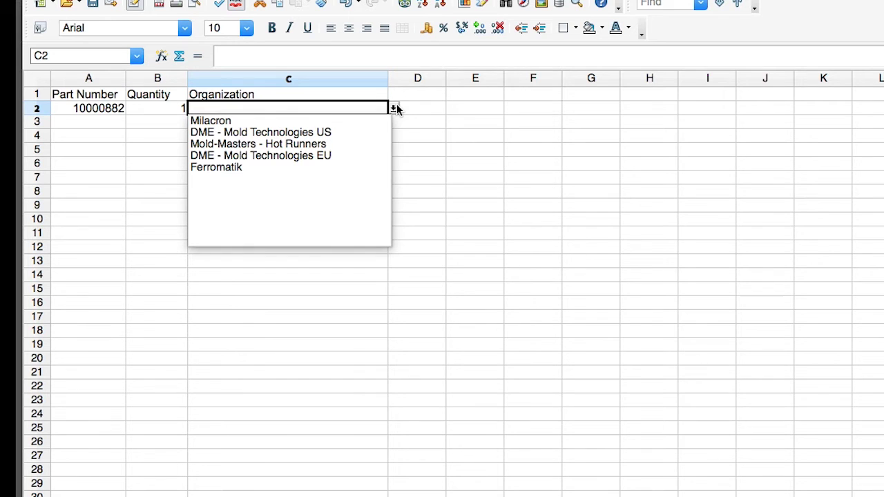
click(220, 121)
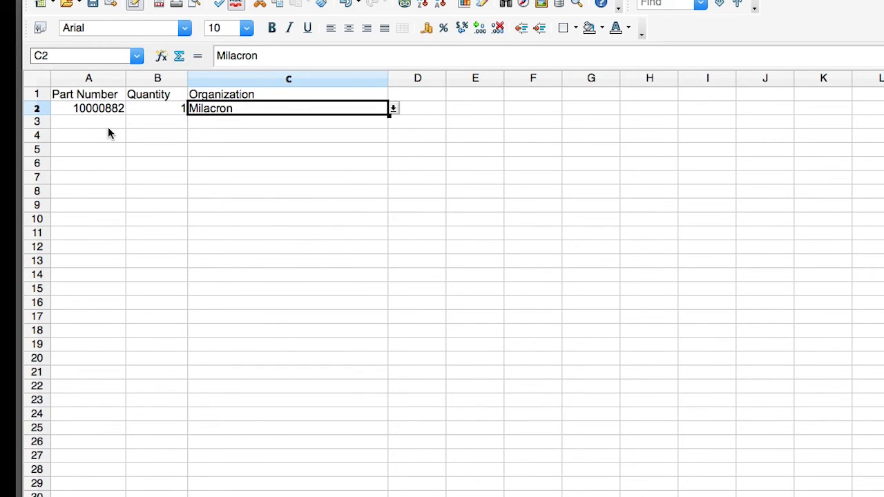
- Fill row 3 with part A125AL, quantity 1, organization DME - Mold Technologies US
click(77, 121)
text(A125AL)
key(Tab)
text(1)
key(Tab)
click(316, 122)
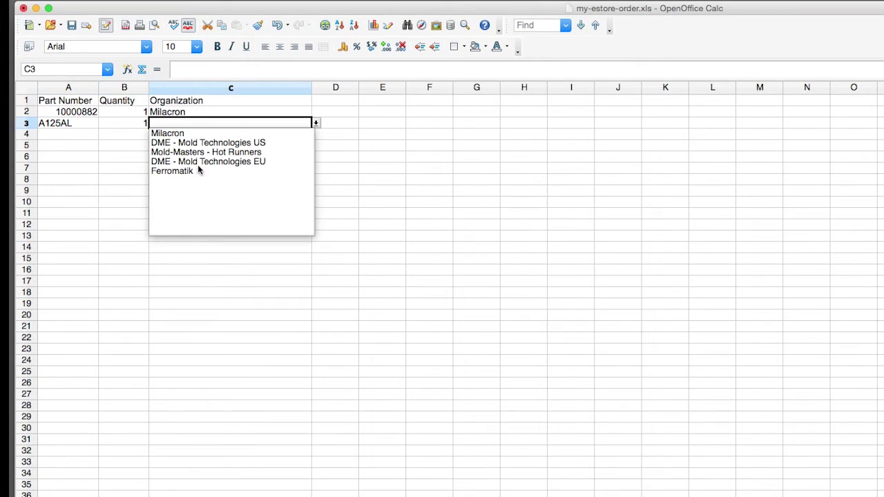
click(195, 142)
click(335, 156)
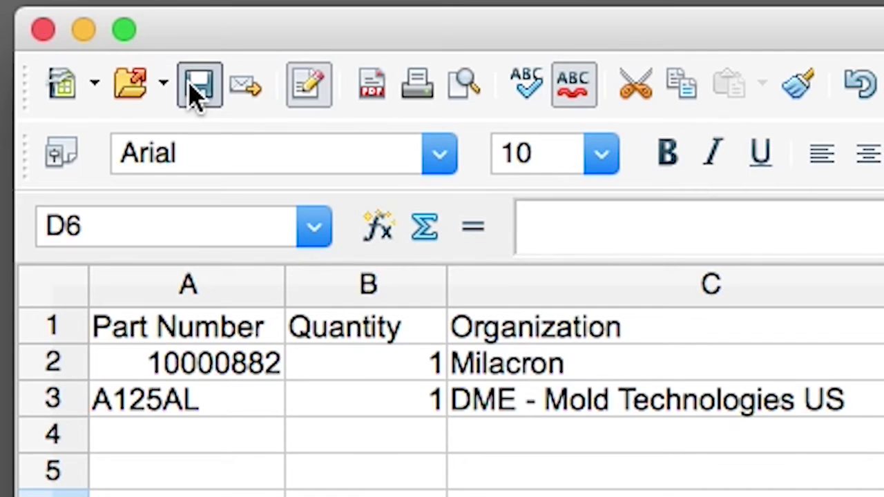
- Save my-estore-order.xls, bulk-upload it to replace the cart, and open the cart
click(71, 25)
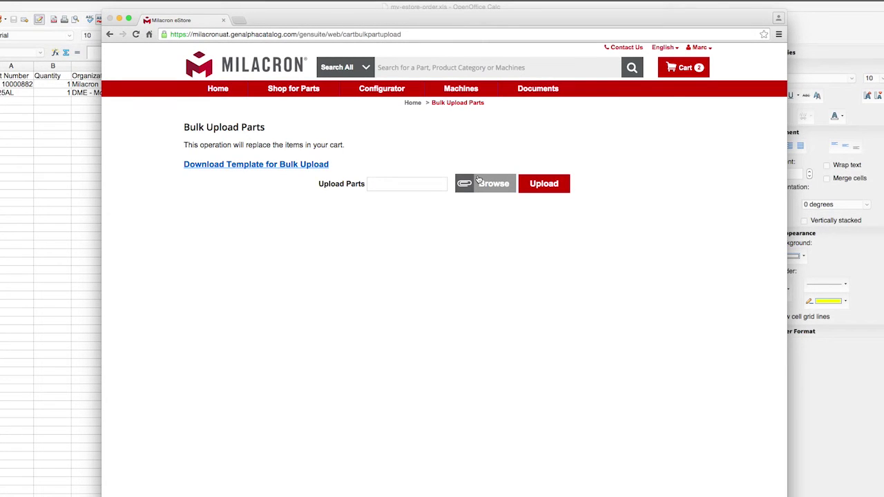
click(478, 180)
double_click(415, 78)
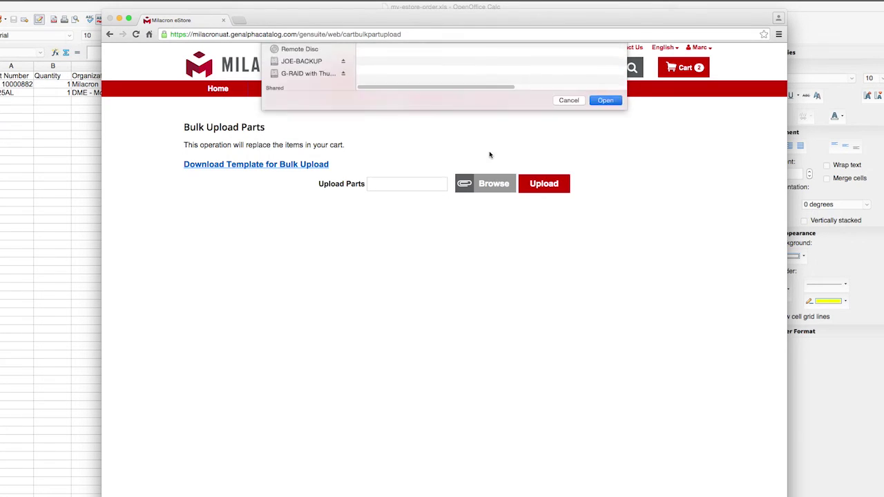
click(543, 185)
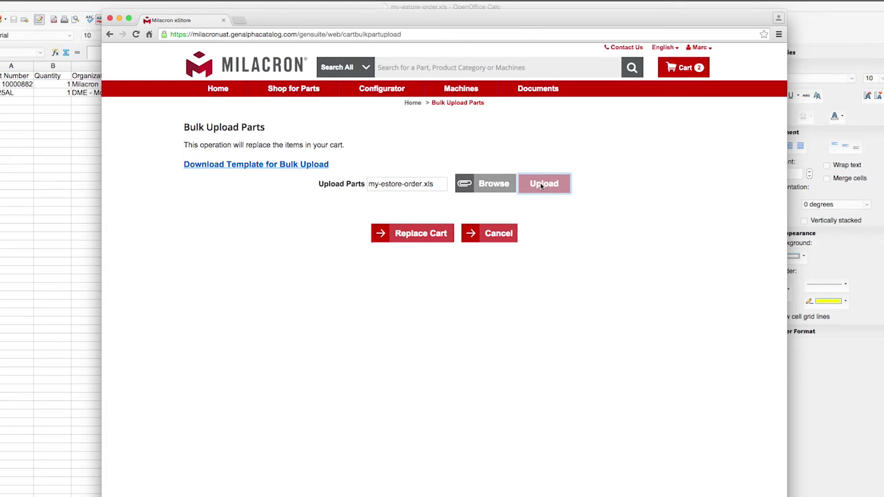
click(543, 184)
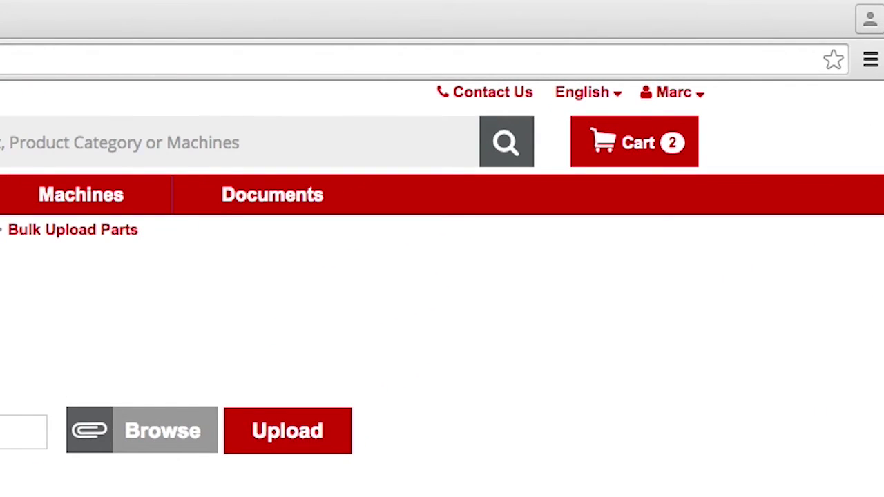
click(630, 144)
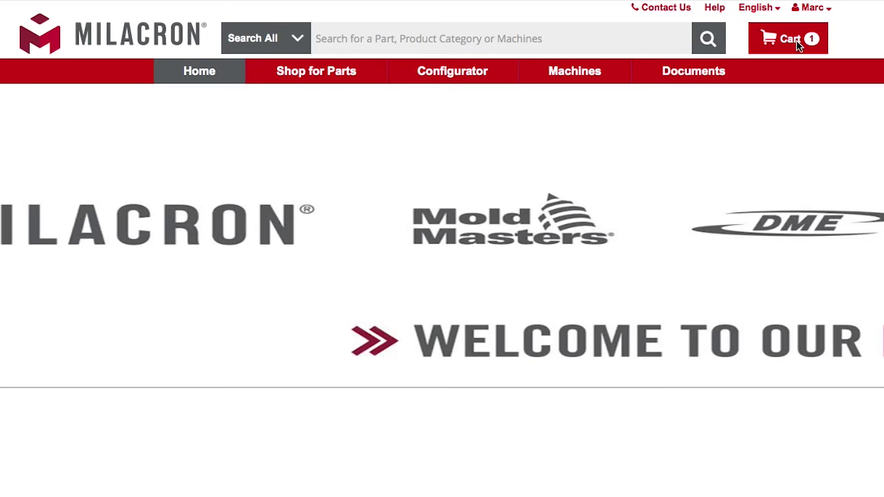
- Start a quote request from the cart with reference 98765 and FEDEX shipping
click(784, 47)
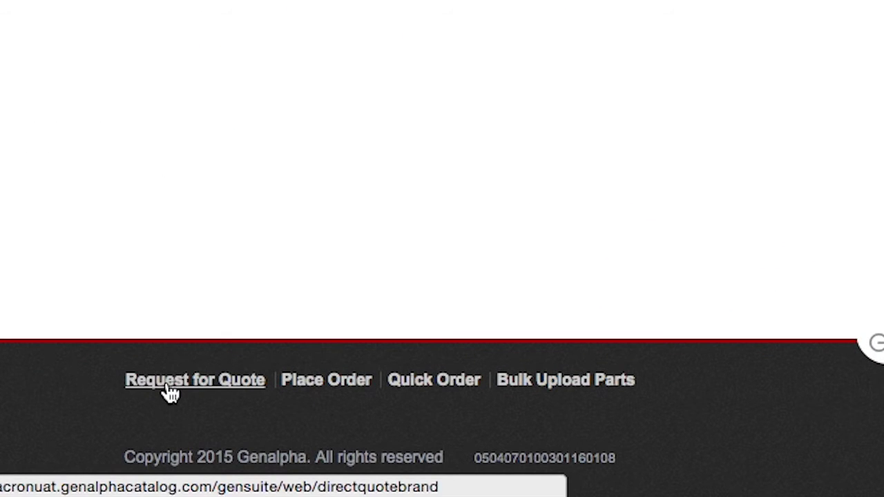
click(170, 393)
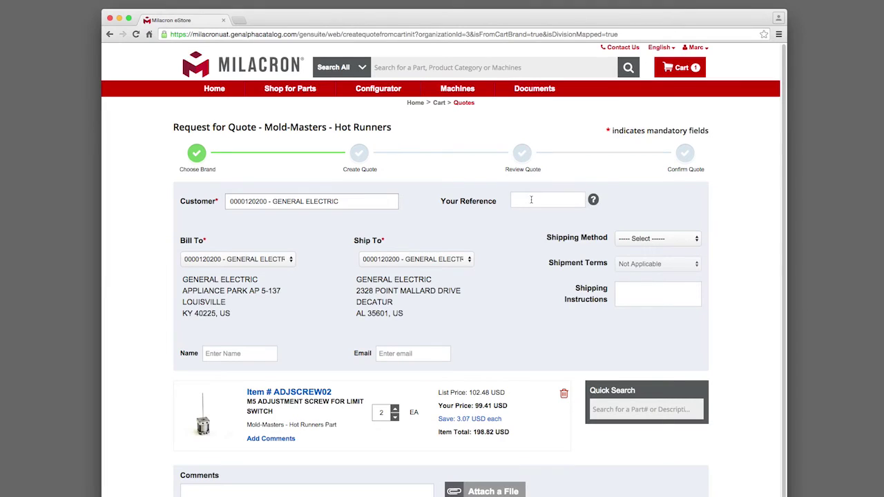
click(531, 200)
text(98765)
click(636, 240)
scroll(648, 413, down, 10)
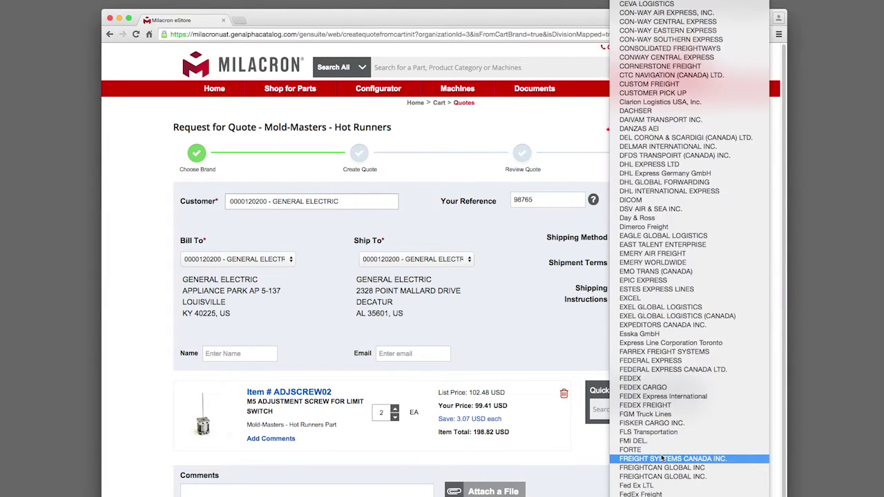
click(648, 379)
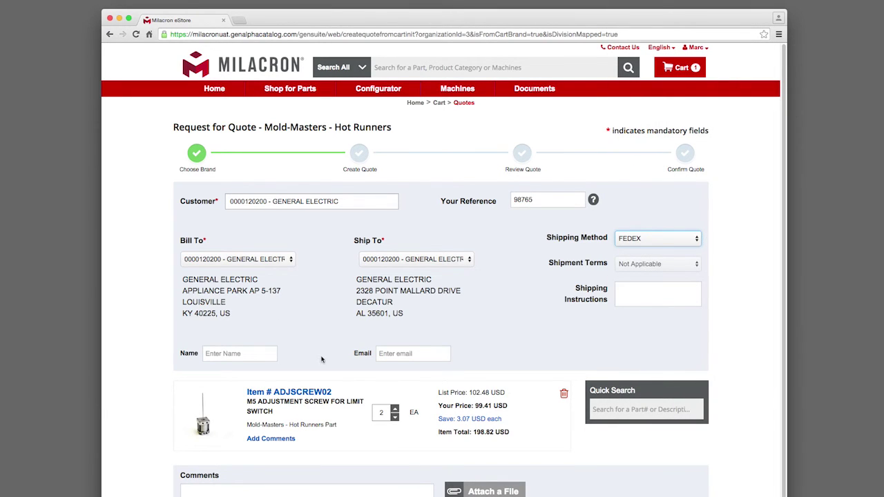
- Quick-search CLAMP16 and add part CLAMP16-1 to the quote
scroll(420, 357, down, 3)
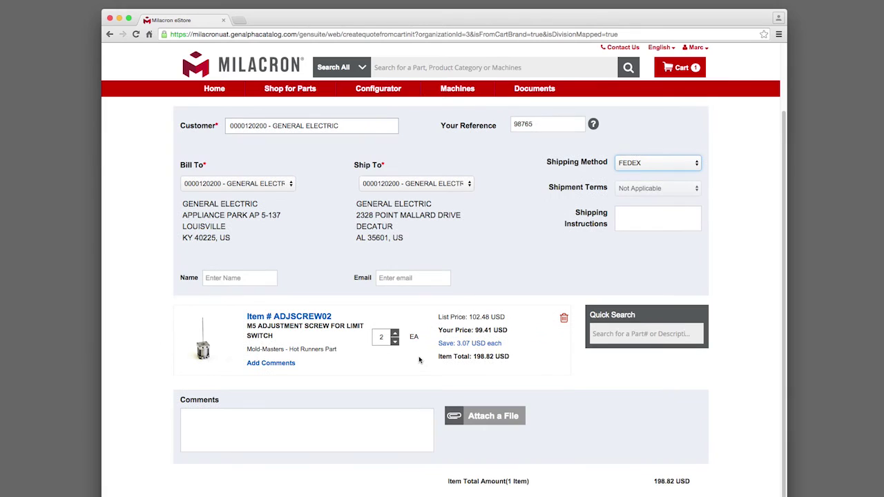
click(622, 334)
text(CLAMP16)
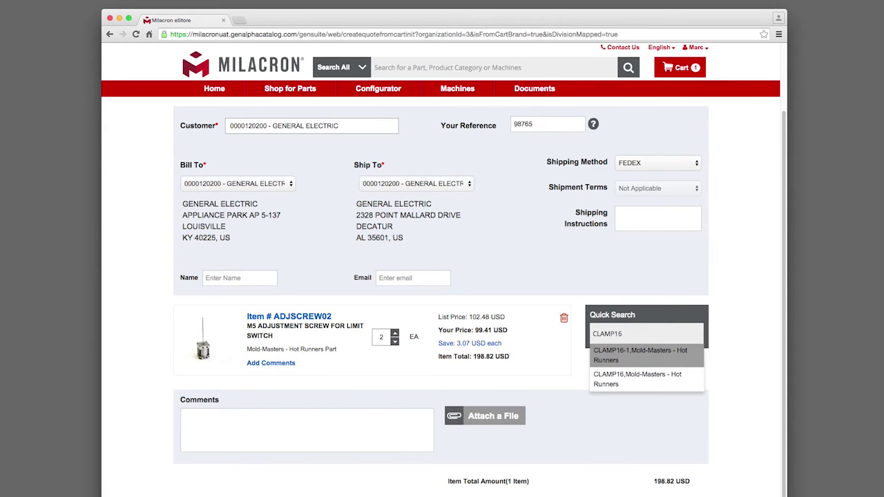
click(620, 353)
click(608, 457)
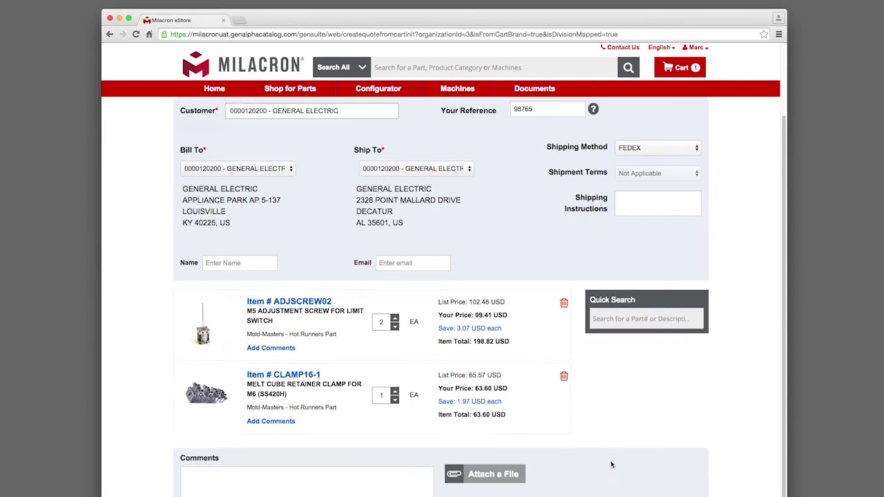
scroll(507, 428, down, 2)
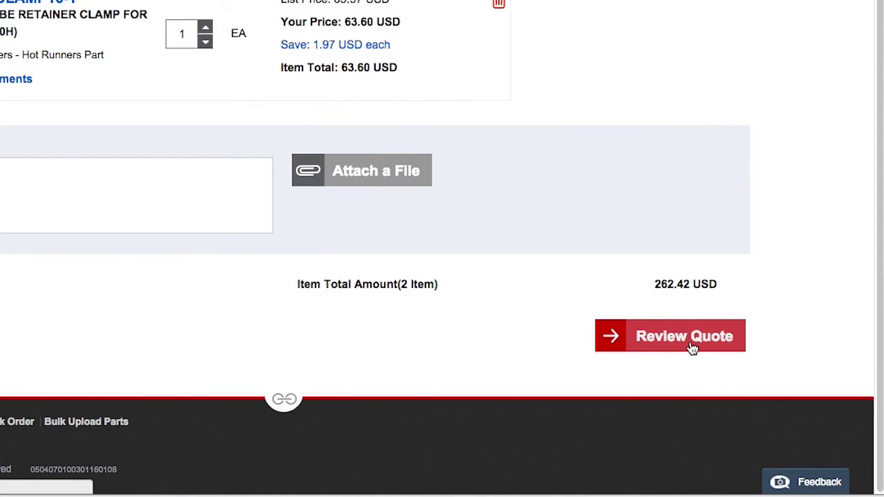
- Review the two-item quote, check the 163.01 USD total, and confirm it
click(692, 349)
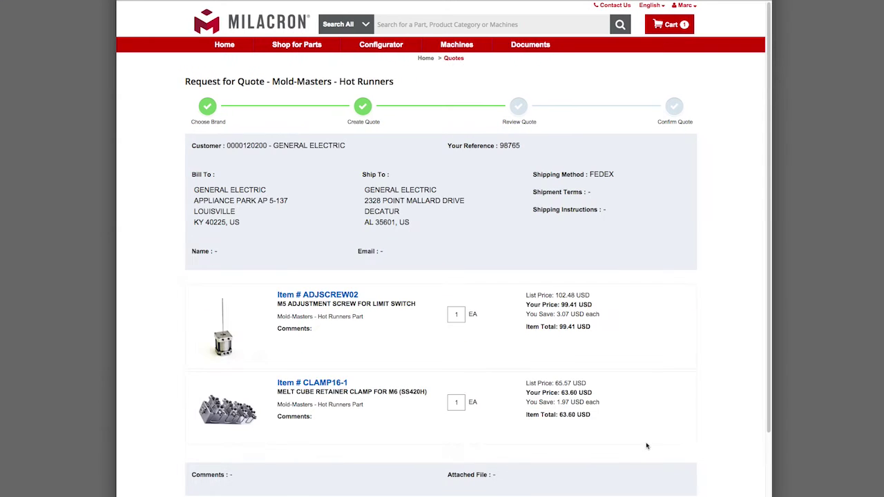
scroll(638, 414, down, 3)
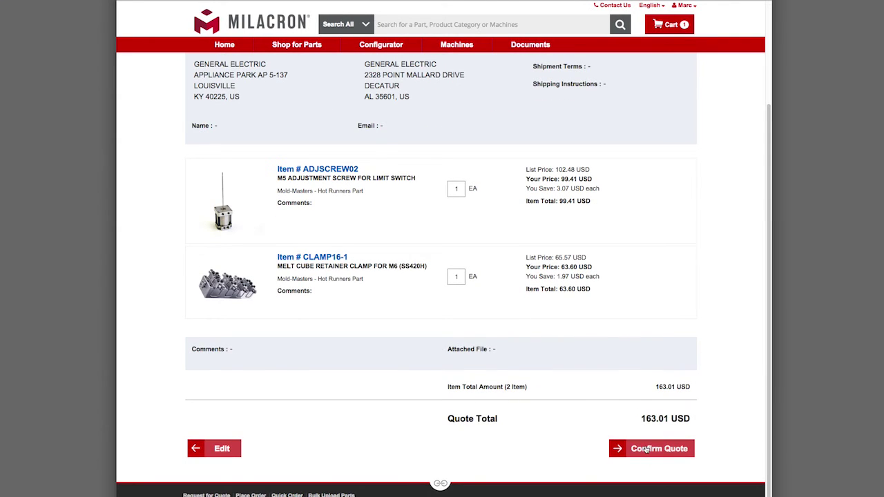
click(646, 449)
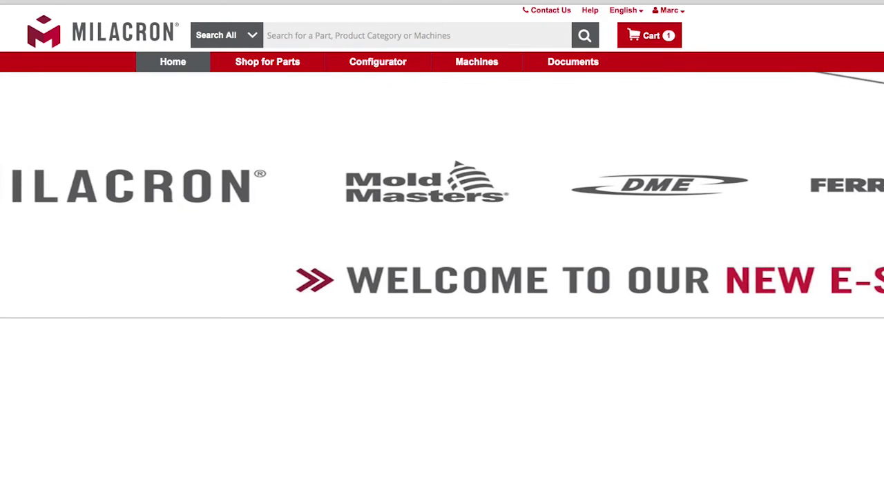
- Open the Configurator and choose the DME Americas Online Store
click(398, 67)
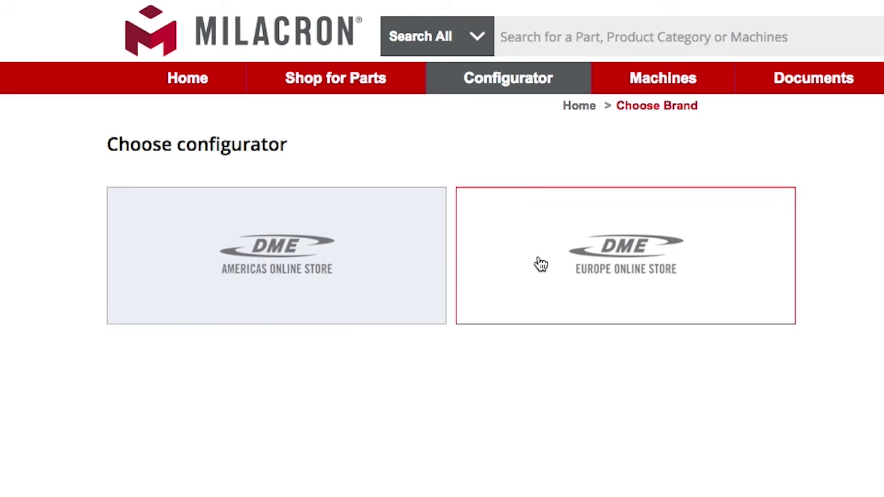
click(298, 273)
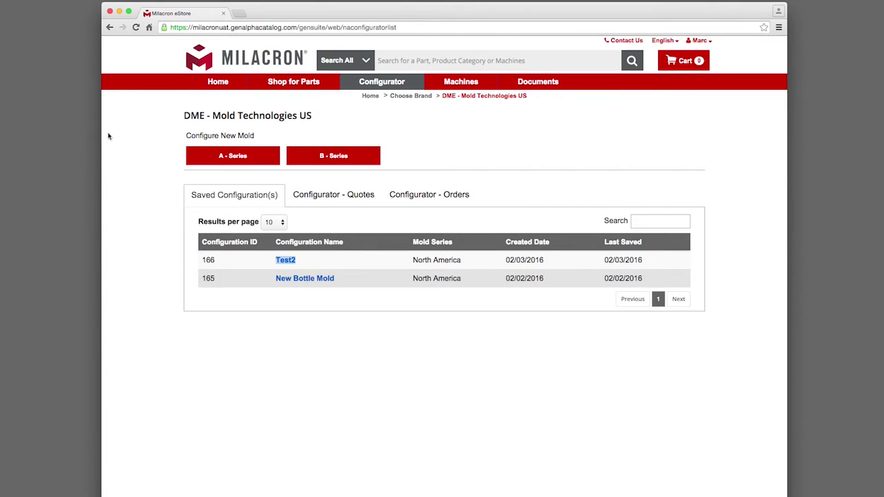
- Start a new A-Series mold configuration and rotate the 3D model toward its top plate
click(214, 156)
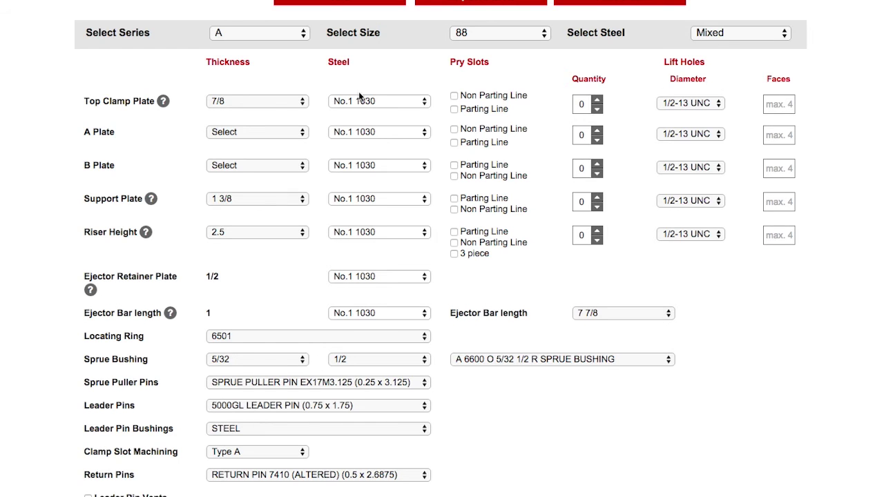
click(253, 126)
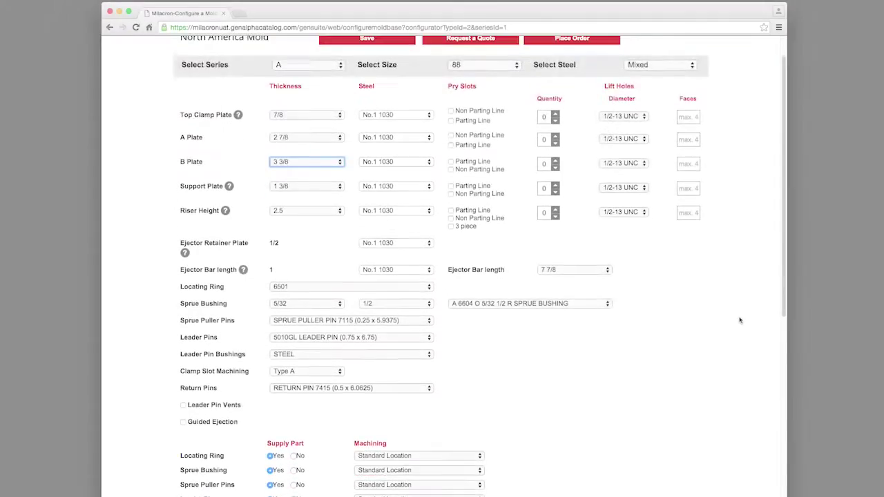
scroll(740, 320, down, 5)
scroll(740, 320, down, 4)
drag(547, 228, 522, 203)
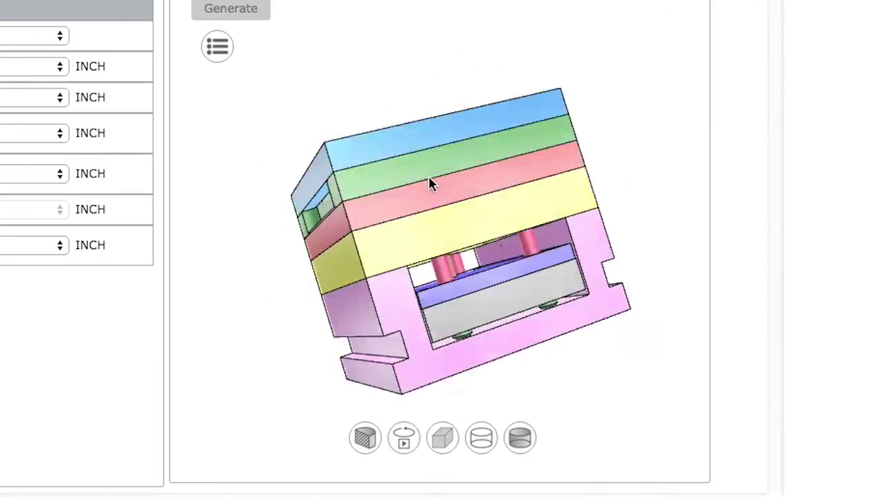
drag(430, 183, 574, 162)
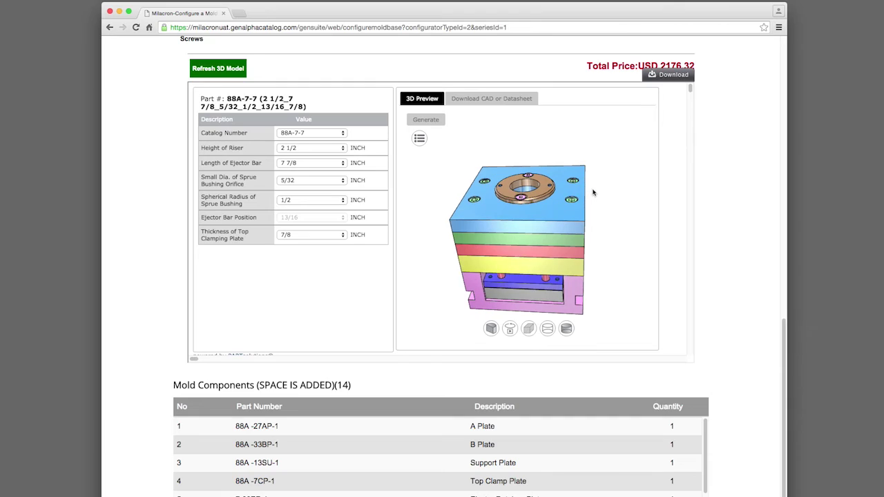
- Set the riser height to 3 and update the 3D preview
click(329, 149)
click(321, 153)
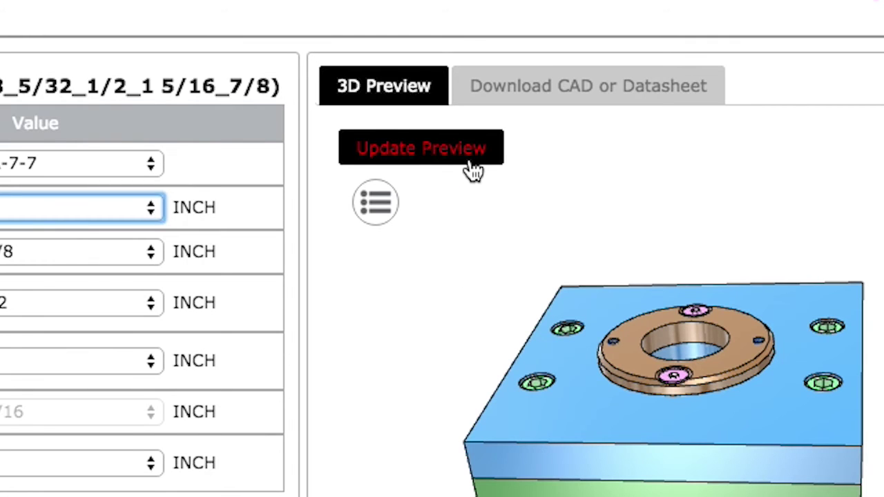
click(471, 164)
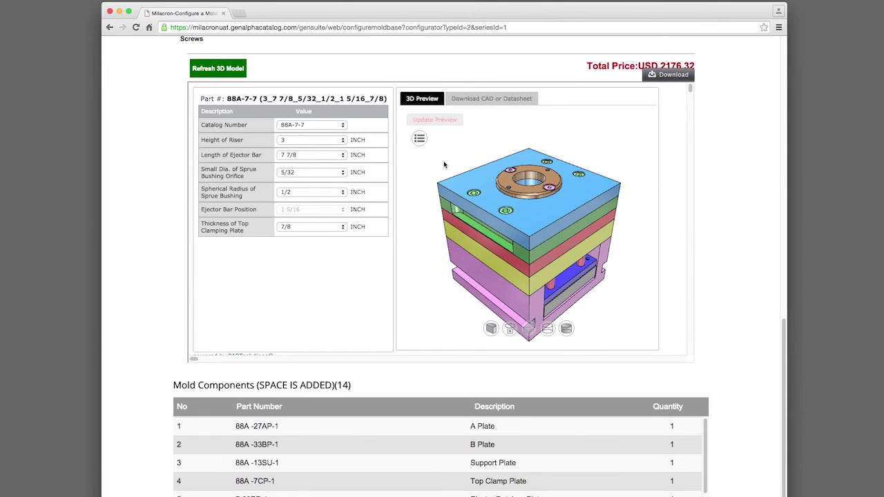
scroll(765, 151, up, 10)
scroll(765, 150, up, 5)
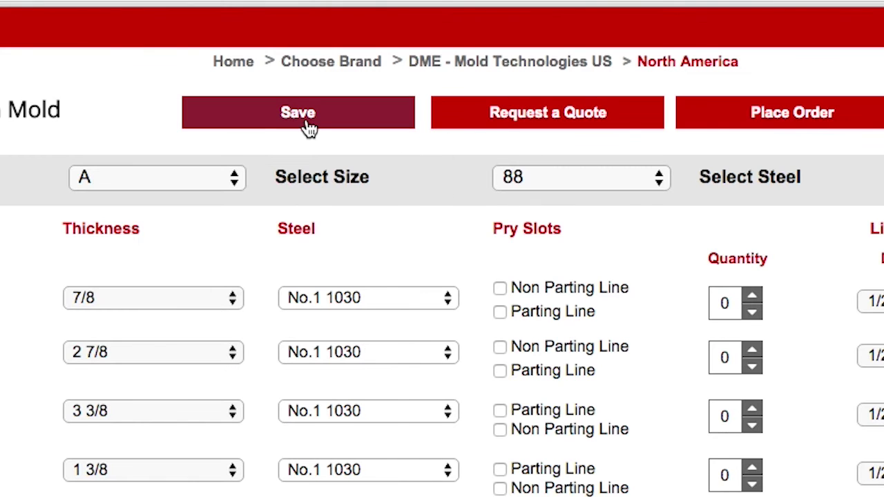
- Save the mold as 'New Mold Configuration', then return home and open the Configurator section
click(309, 130)
click(387, 364)
text(New Mold Configuration)
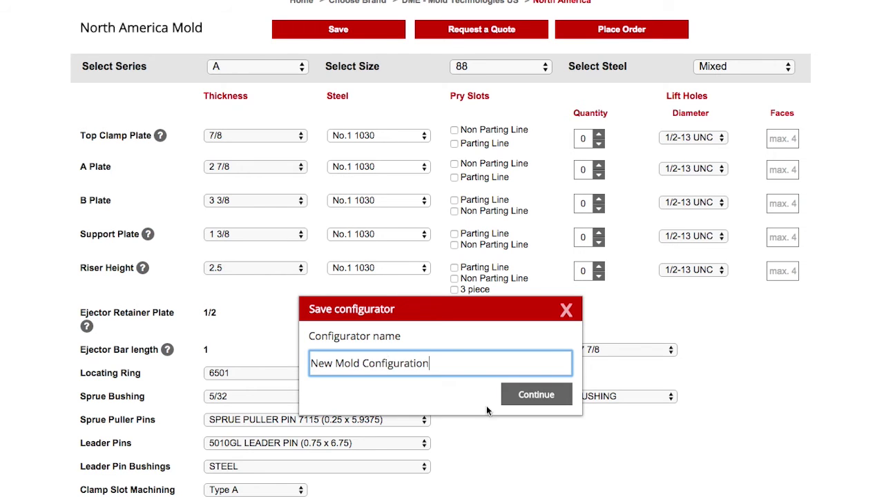
click(534, 395)
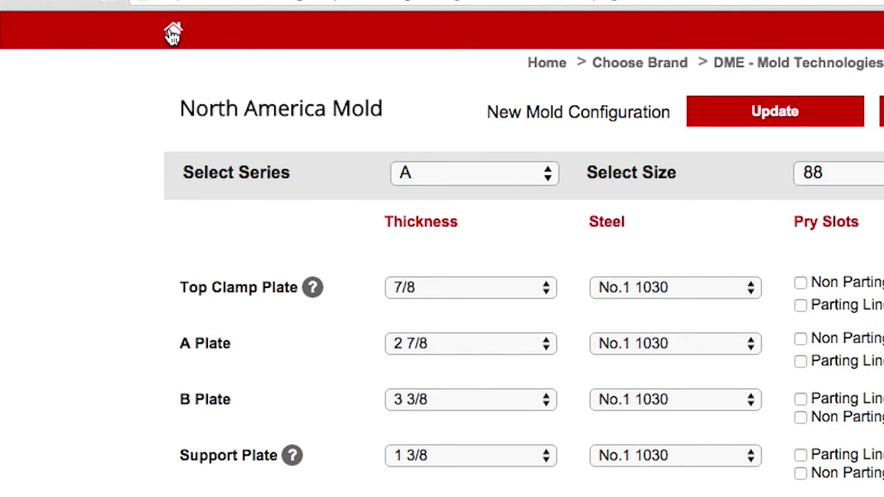
click(172, 34)
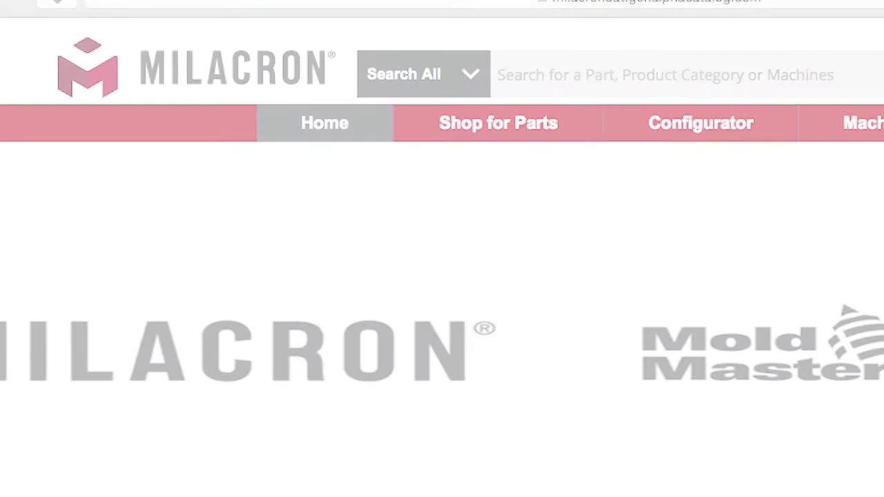
click(740, 125)
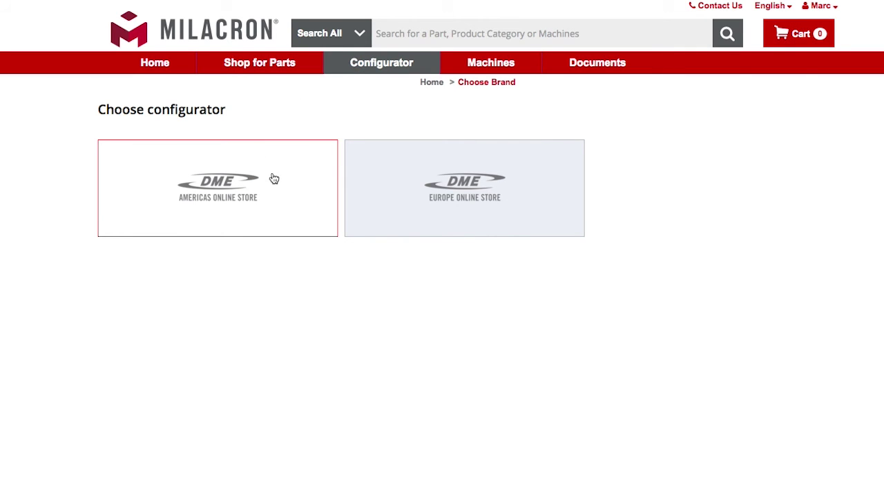
- Choose the DME Americas store and reopen saved configuration 171, 'New Mold Configuration', reviewing its options
click(275, 179)
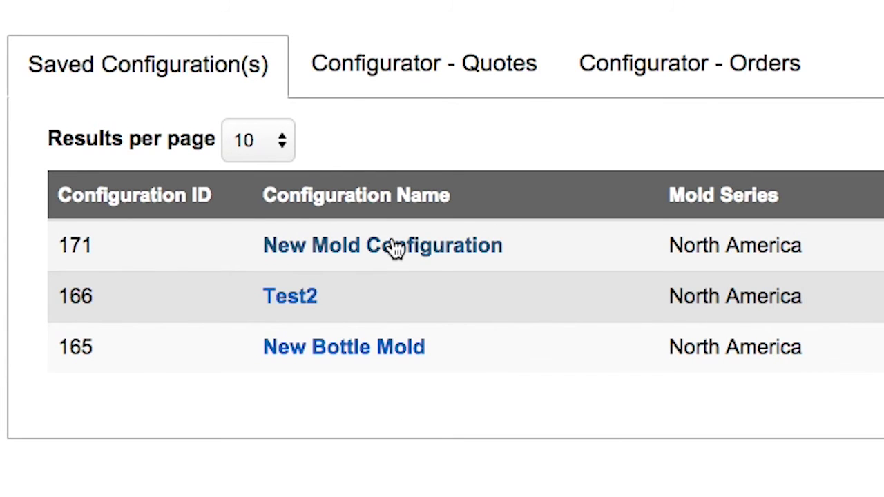
click(395, 247)
scroll(296, 309, down, 10)
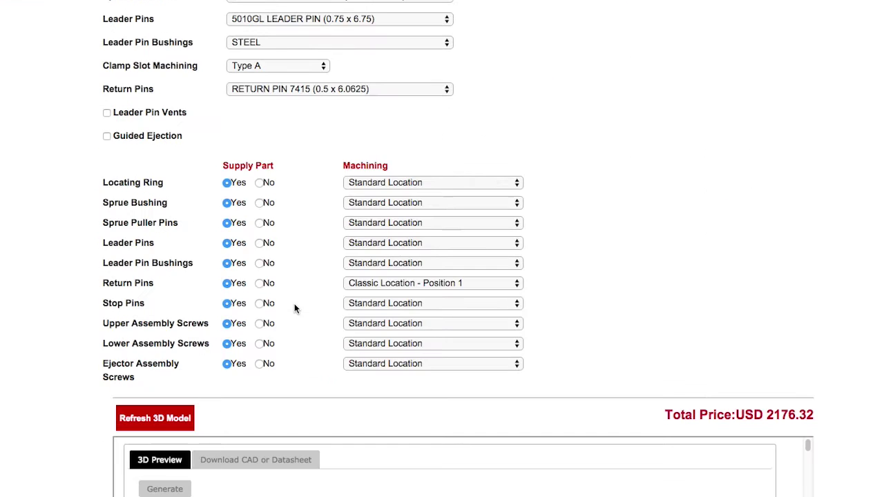
scroll(294, 309, down, 5)
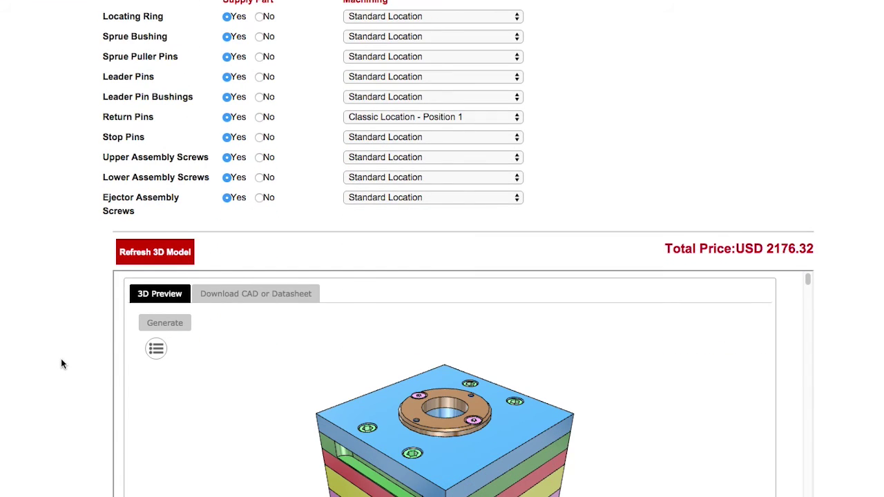
scroll(61, 364, down, 5)
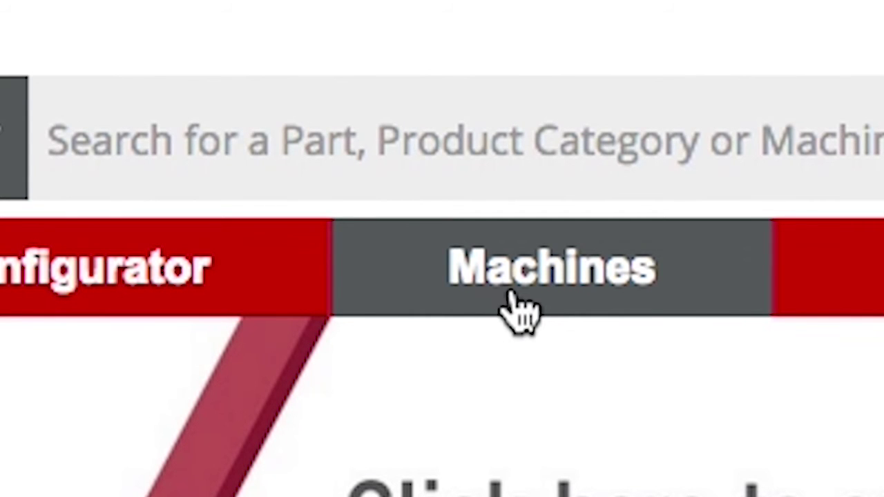
- Open the Machines list and bring up F80 machine Z08QEGA010010's parts page
click(514, 297)
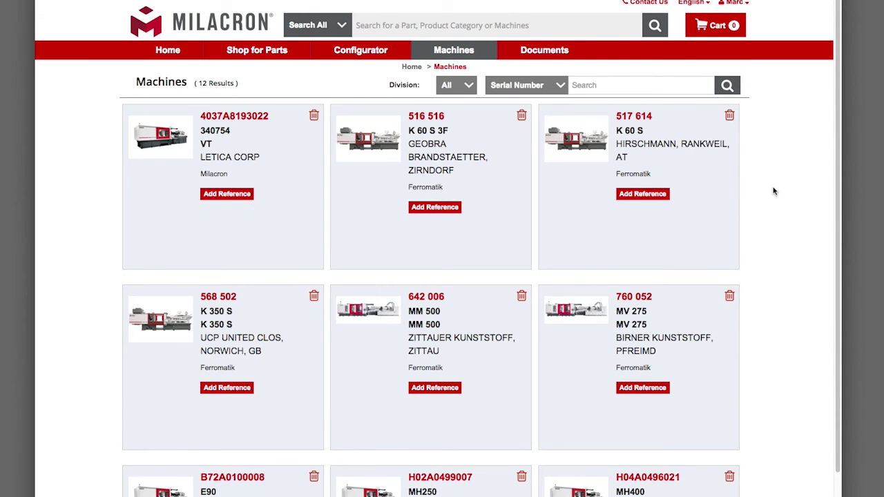
scroll(774, 193, down, 3)
scroll(775, 195, down, 5)
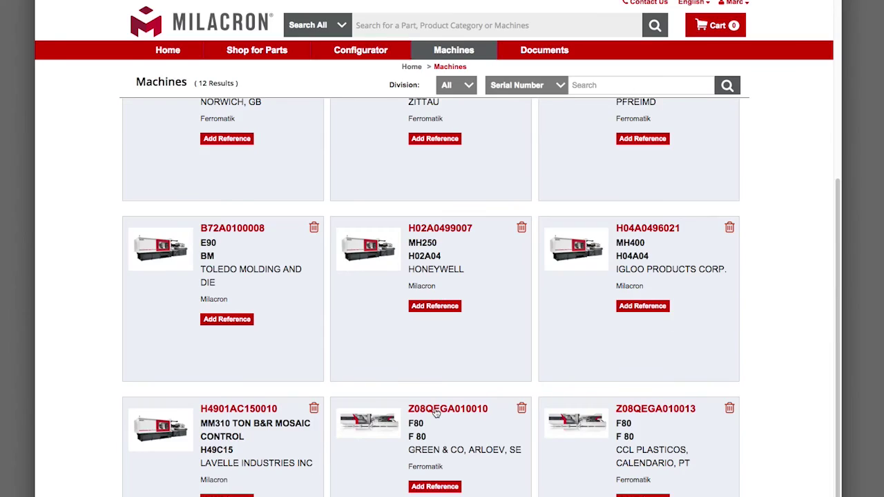
click(436, 409)
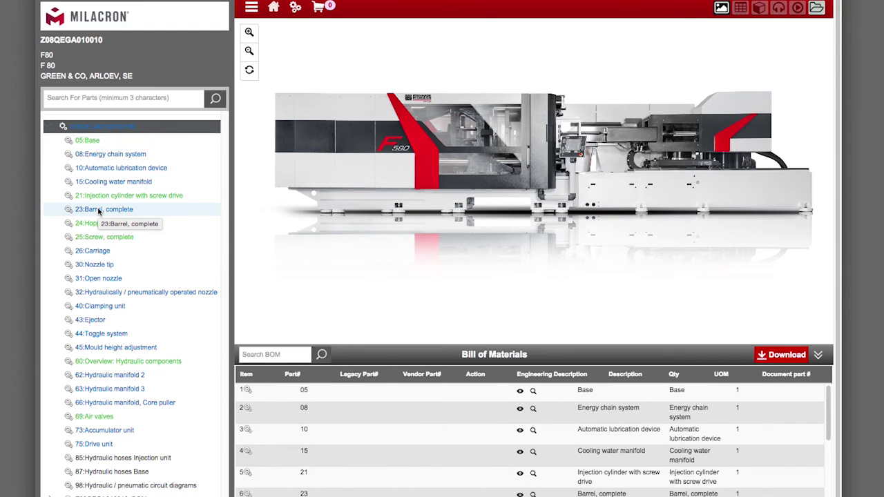
- Display the 23: Barrel, complete assembly in 2D, orbit it, and scroll its bill of materials
click(268, 238)
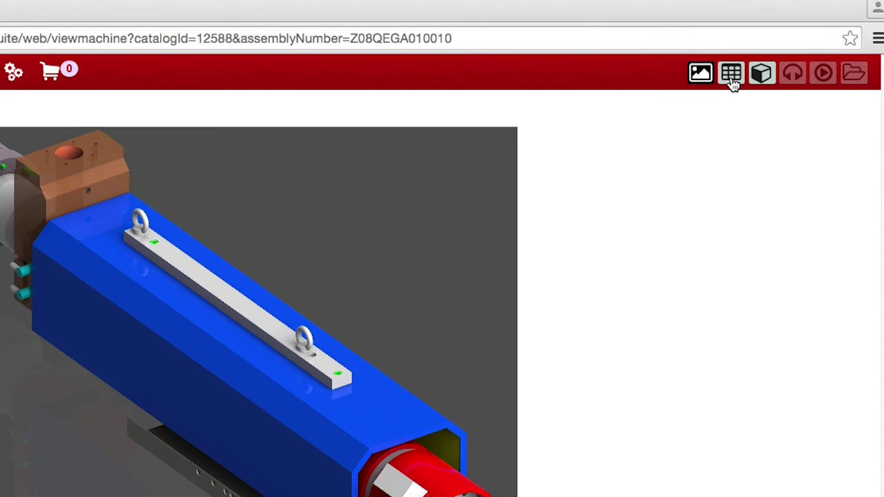
click(734, 81)
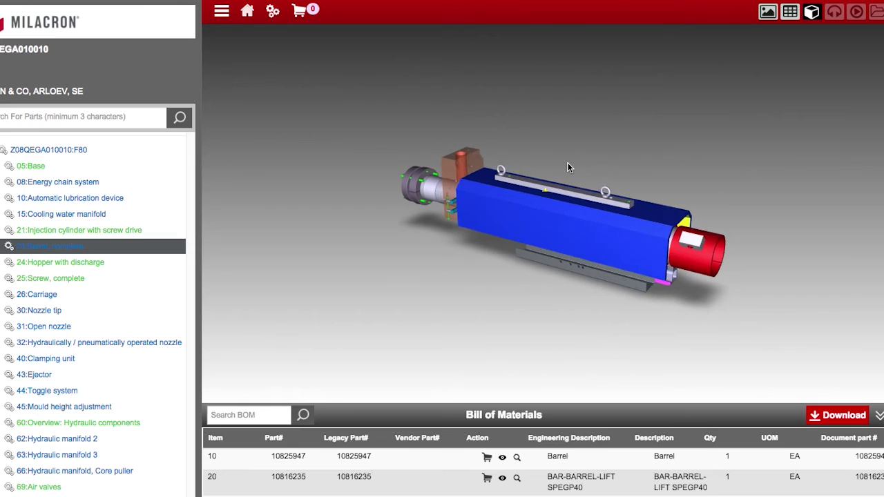
drag(567, 163, 448, 162)
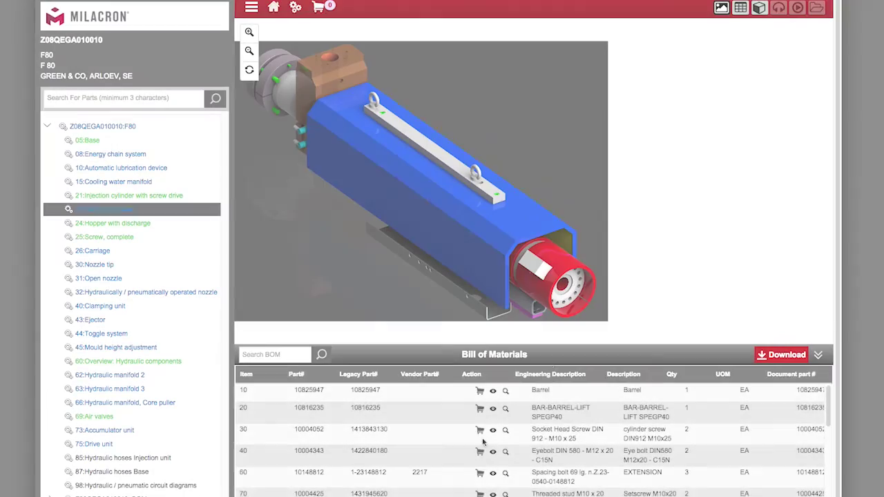
scroll(532, 436, down, 2)
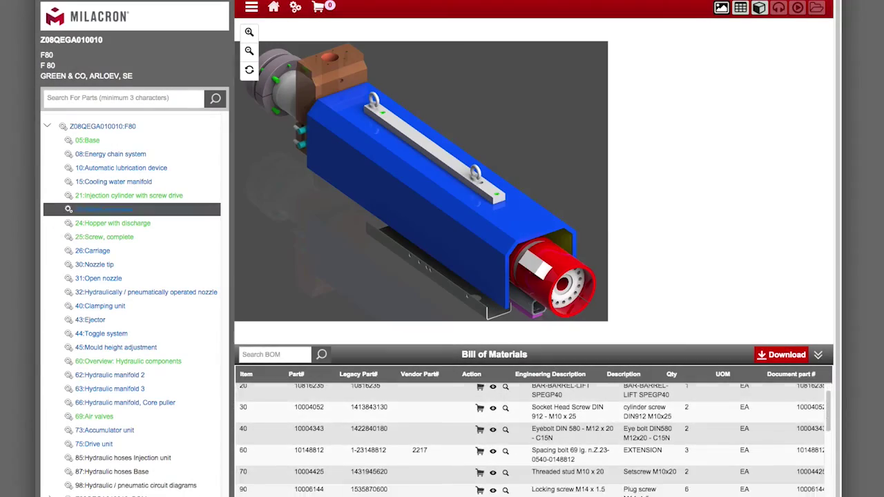
scroll(532, 442, down, 2)
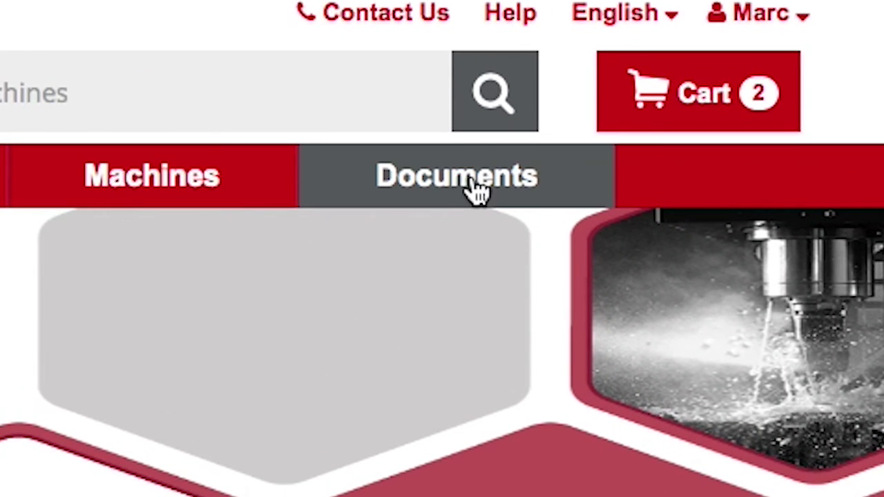
- Open the Mold-Masters Dura manifold drawing PDF, then open the homepage feedback form's e-mail field
click(462, 181)
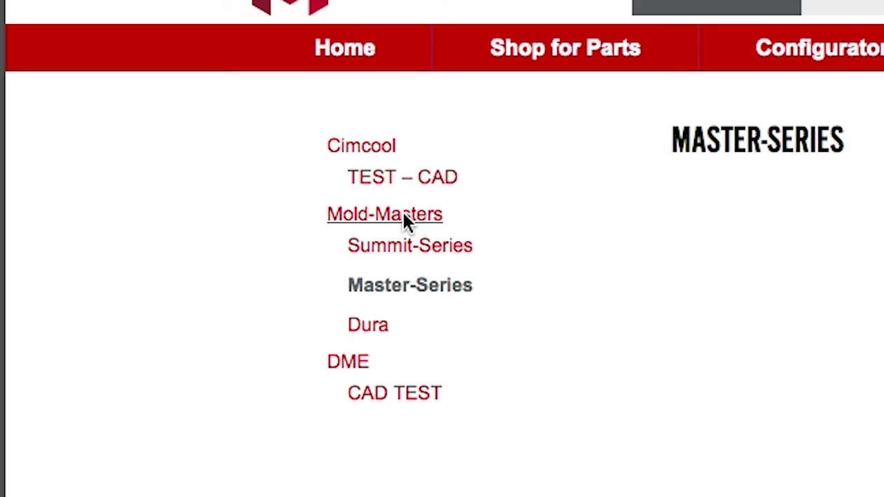
click(382, 334)
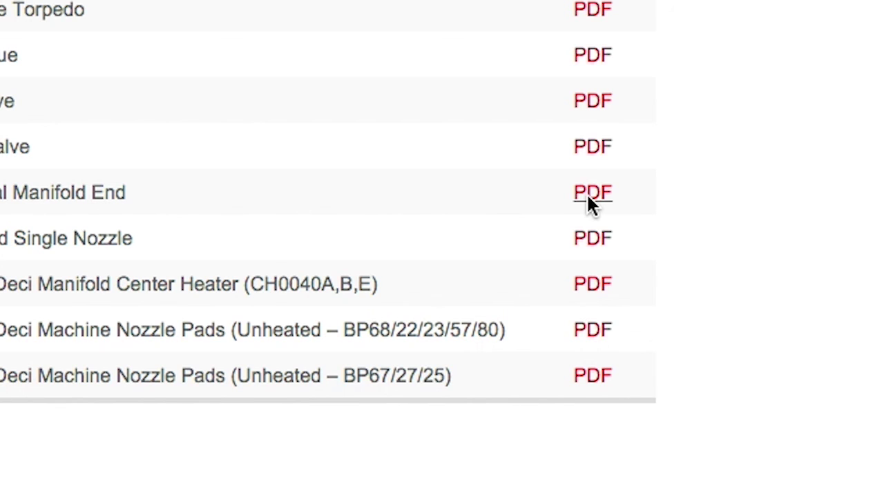
click(587, 193)
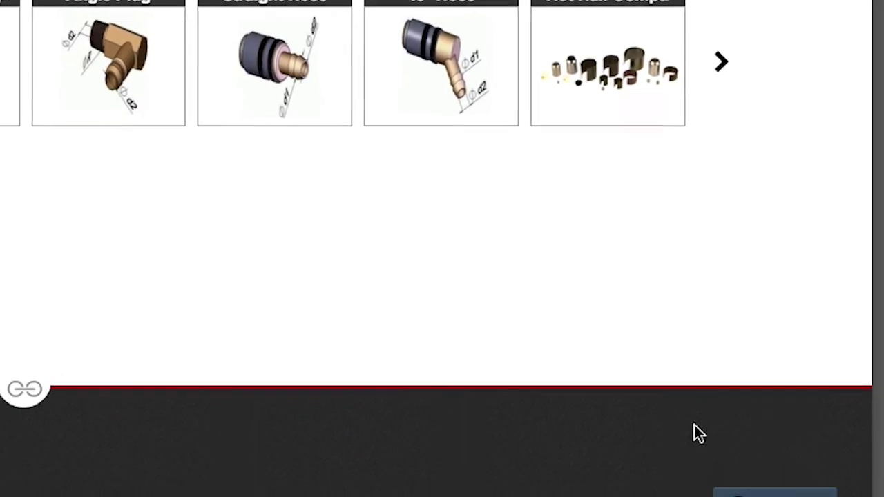
click(774, 493)
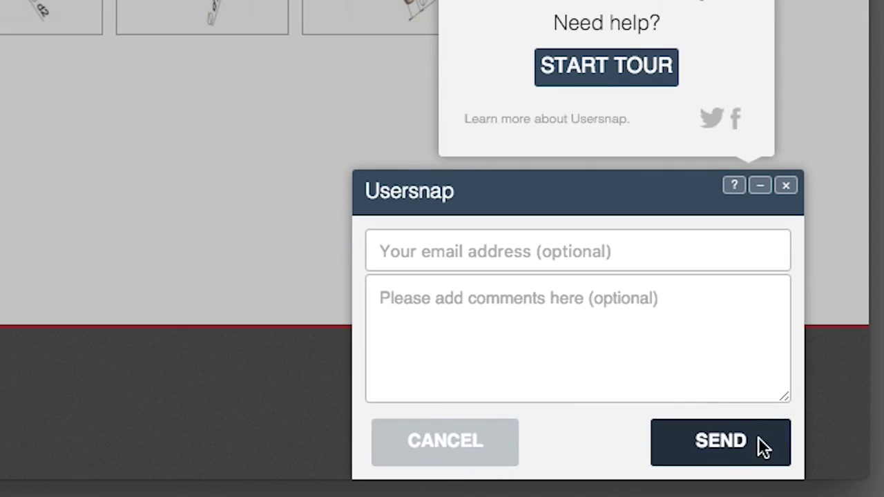
click(475, 252)
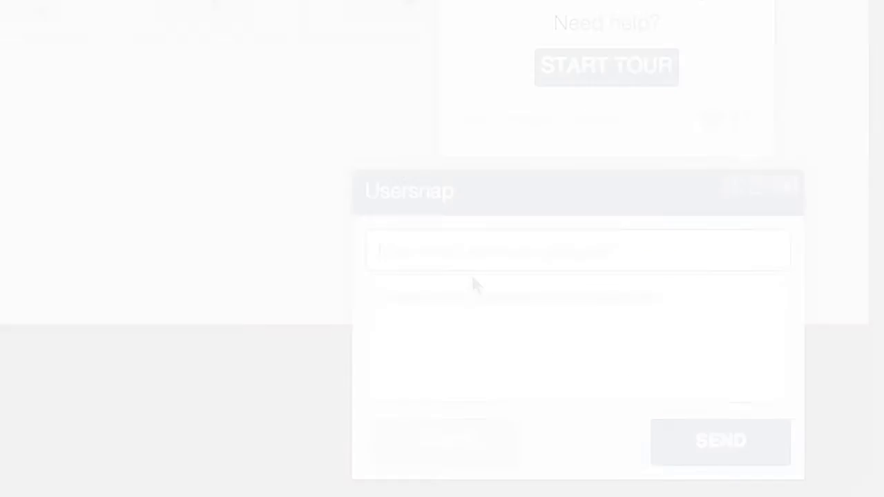